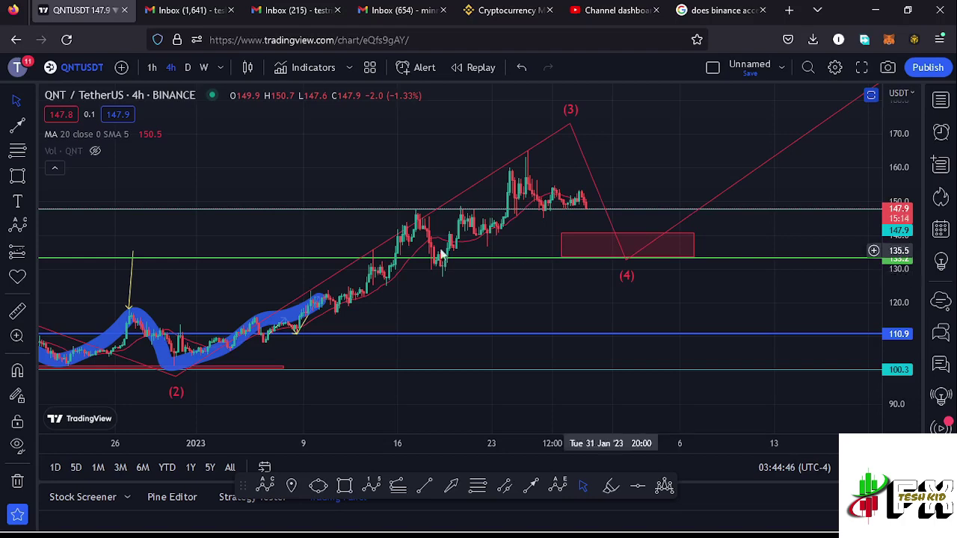
# Step: Zoom out and pan to show the 2021 peak, the (A)-(B)-(C) drop to May 2022, and waves 1–5
pyautogui.scroll(-5, 710, 285)
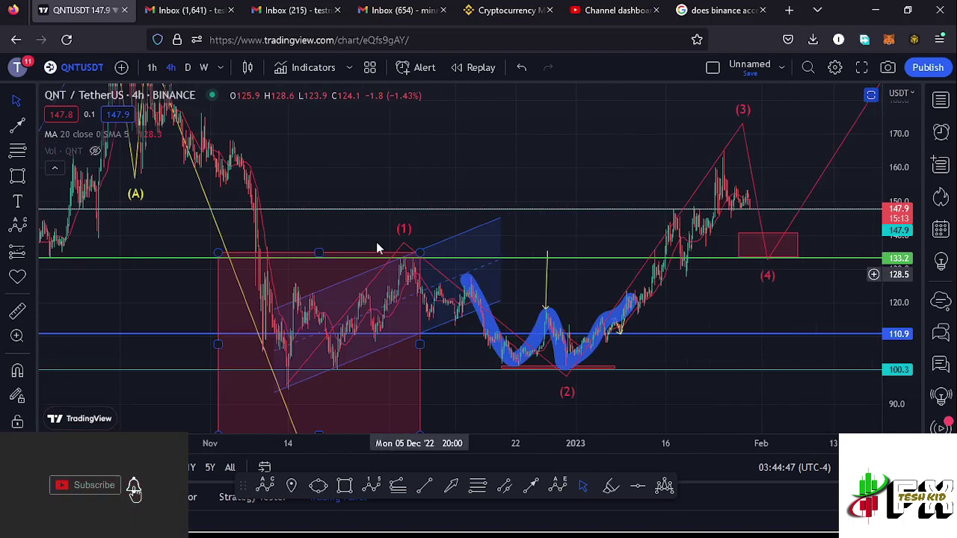
pyautogui.scroll(-3, 449, 187)
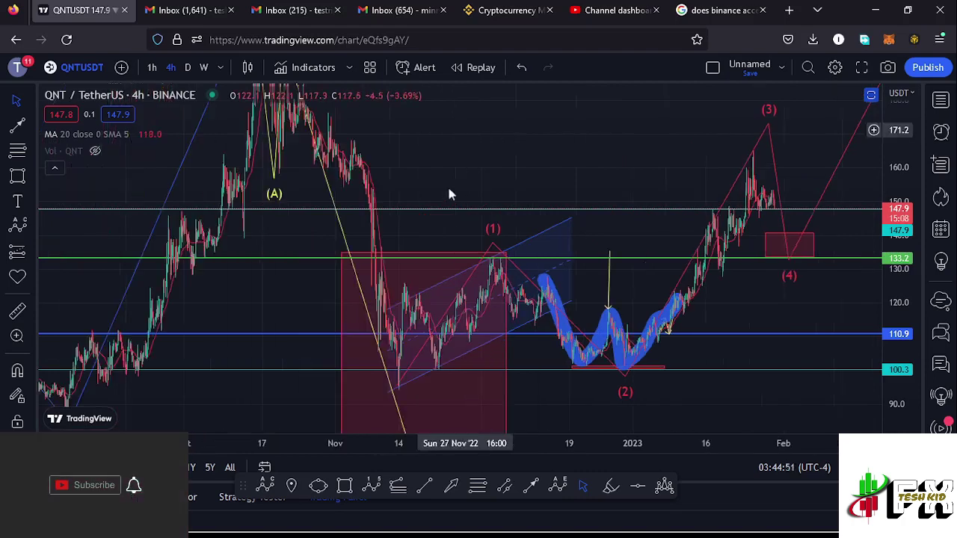
pyautogui.scroll(-2, 484, 176)
pyautogui.moveTo(895, 138); pyautogui.dragTo(903, 218)
pyautogui.scroll(-2, 301, 211)
pyautogui.moveTo(277, 180); pyautogui.dragTo(535, 284)
pyautogui.moveTo(474, 227); pyautogui.dragTo(550, 257)
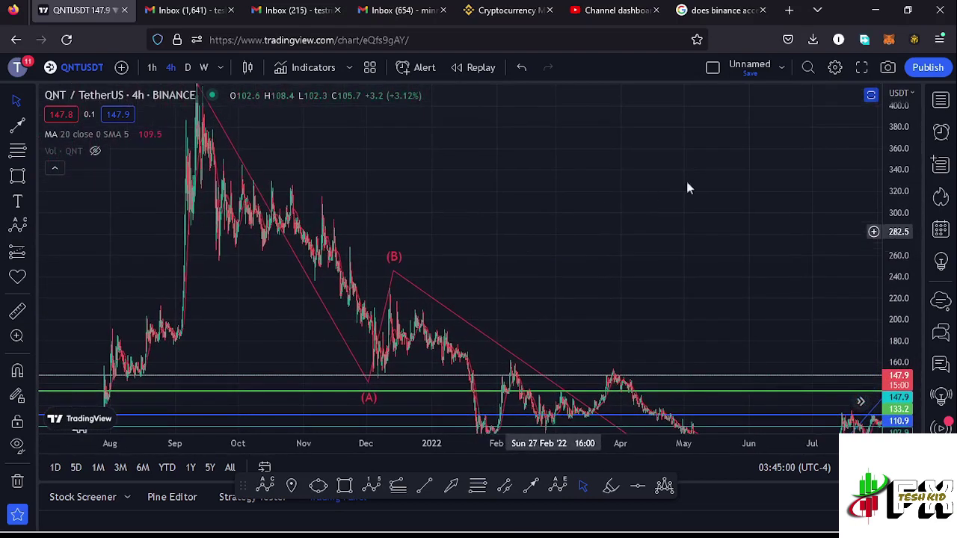
pyautogui.moveTo(893, 131); pyautogui.dragTo(897, 164)
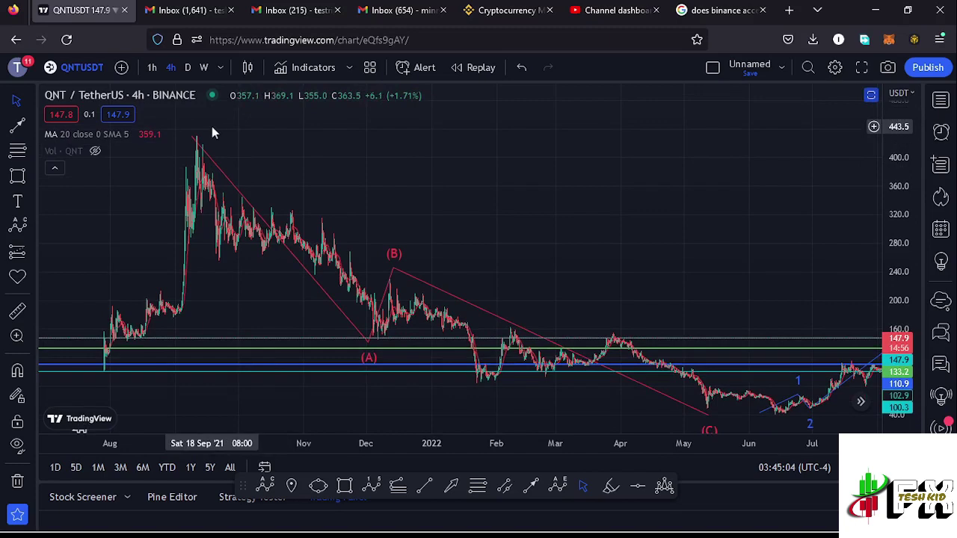
pyautogui.moveTo(513, 247); pyautogui.dragTo(409, 199)
pyautogui.moveTo(645, 223); pyautogui.dragTo(230, 148)
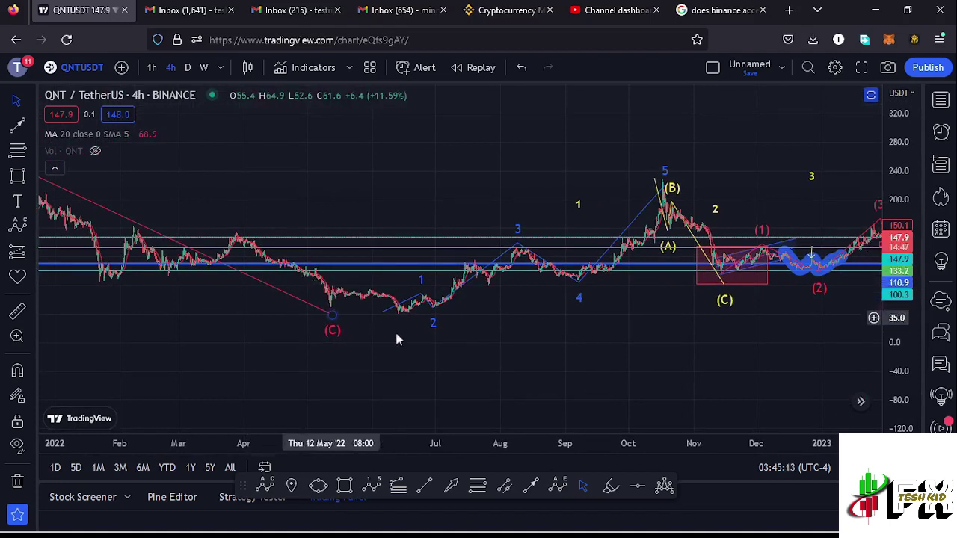
pyautogui.moveTo(589, 342); pyautogui.dragTo(459, 316)
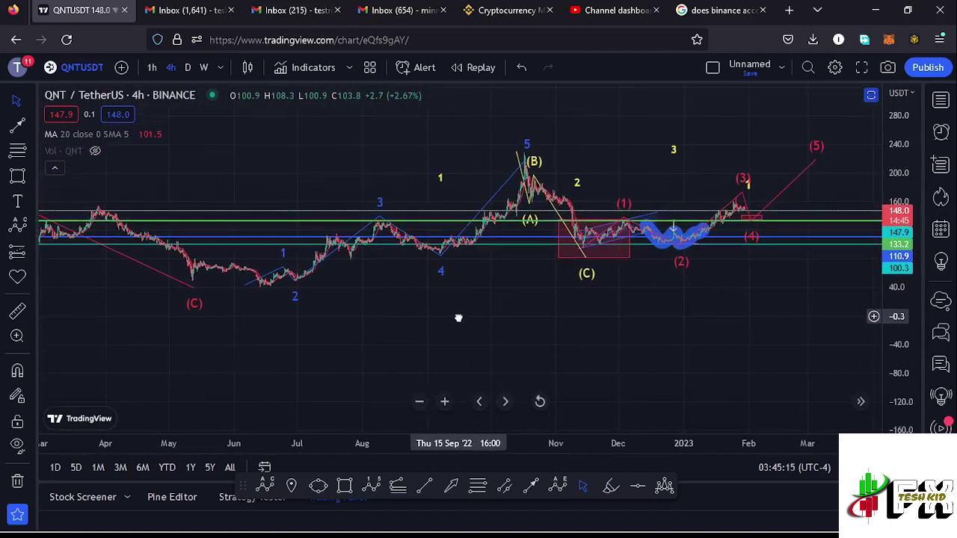
pyautogui.moveTo(906, 256); pyautogui.dragTo(906, 299)
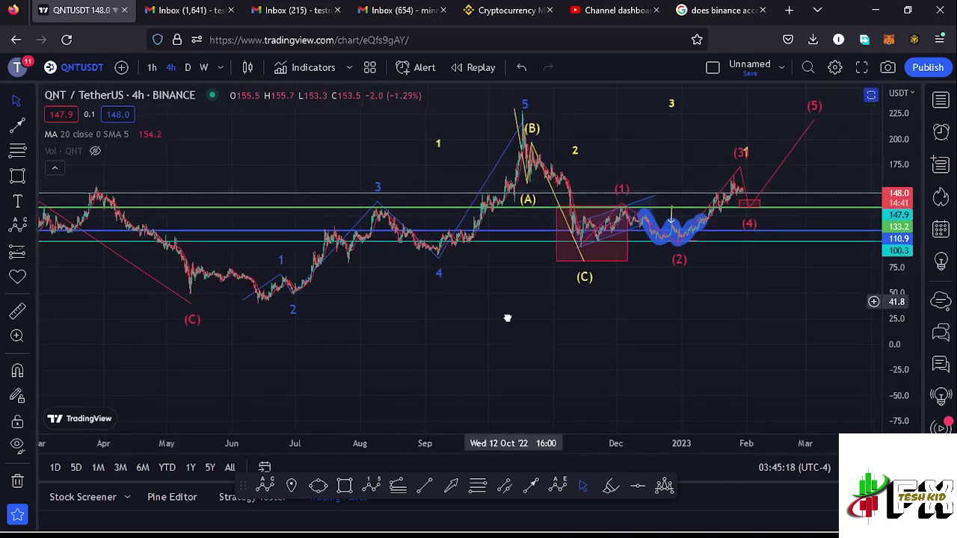
pyautogui.moveTo(508, 316); pyautogui.dragTo(492, 349)
pyautogui.scroll(2, 273, 343)
pyautogui.moveTo(263, 348); pyautogui.dragTo(358, 399)
pyautogui.moveTo(556, 194); pyautogui.dragTo(613, 175)
pyautogui.moveTo(892, 297); pyautogui.dragTo(893, 228)
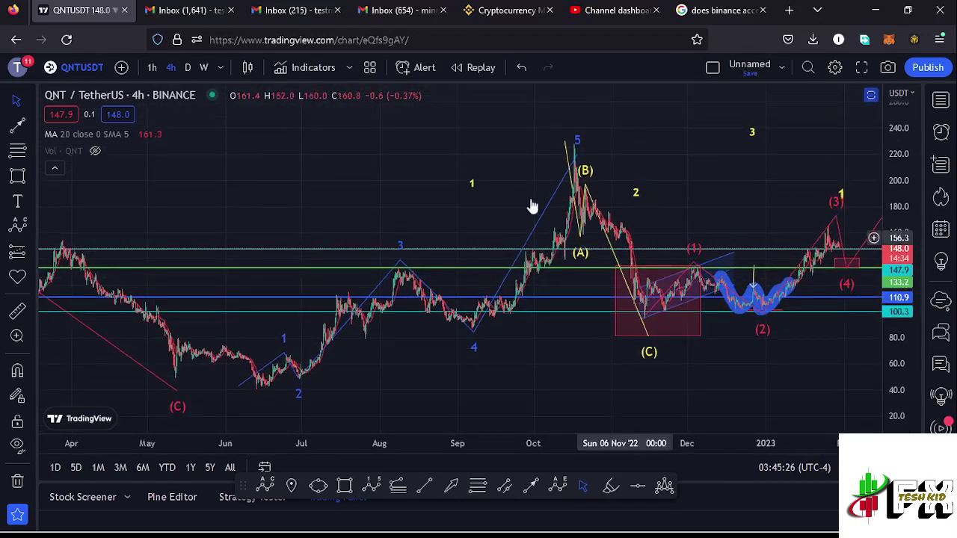
pyautogui.click(470, 187)
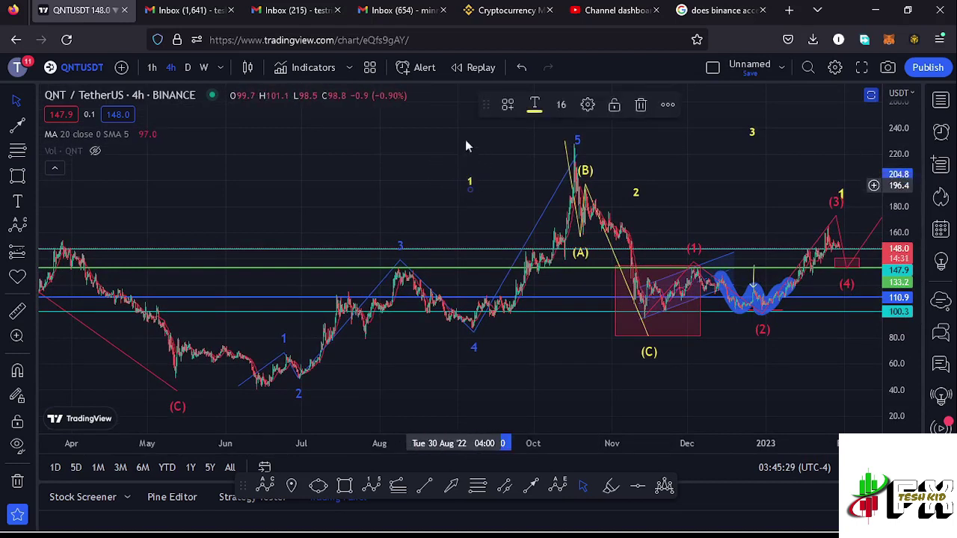
pyautogui.moveTo(500, 214); pyautogui.dragTo(445, 202)
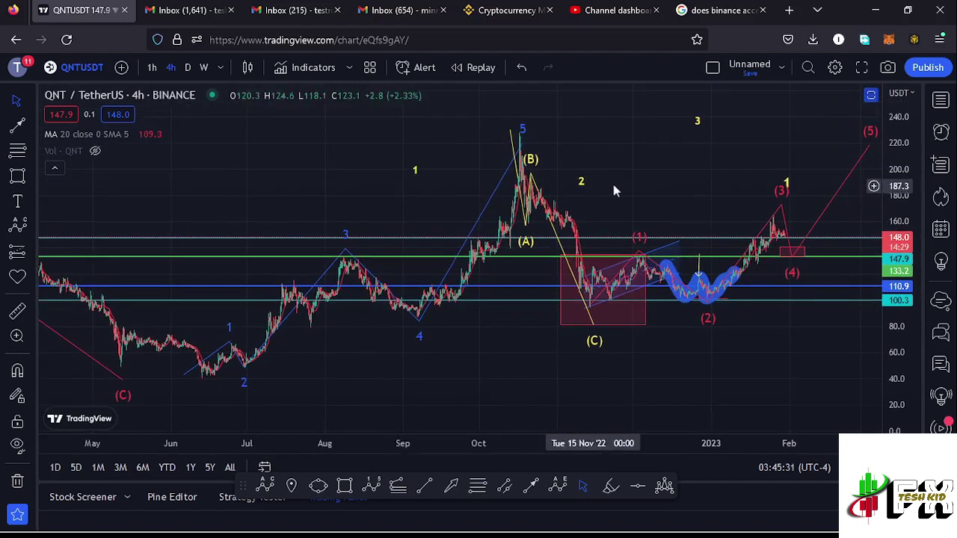
pyautogui.moveTo(605, 193); pyautogui.dragTo(581, 184)
pyautogui.click(562, 185)
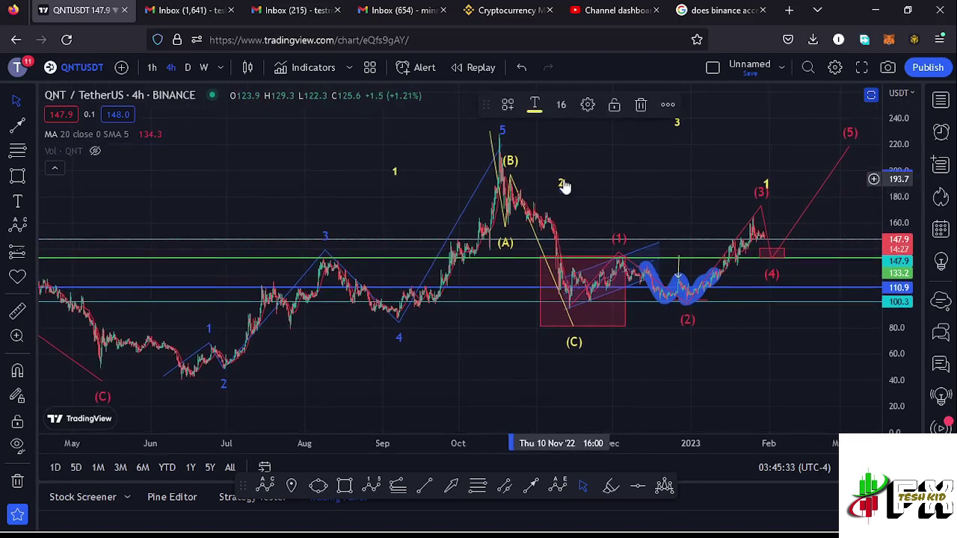
pyautogui.moveTo(580, 196); pyautogui.dragTo(560, 183)
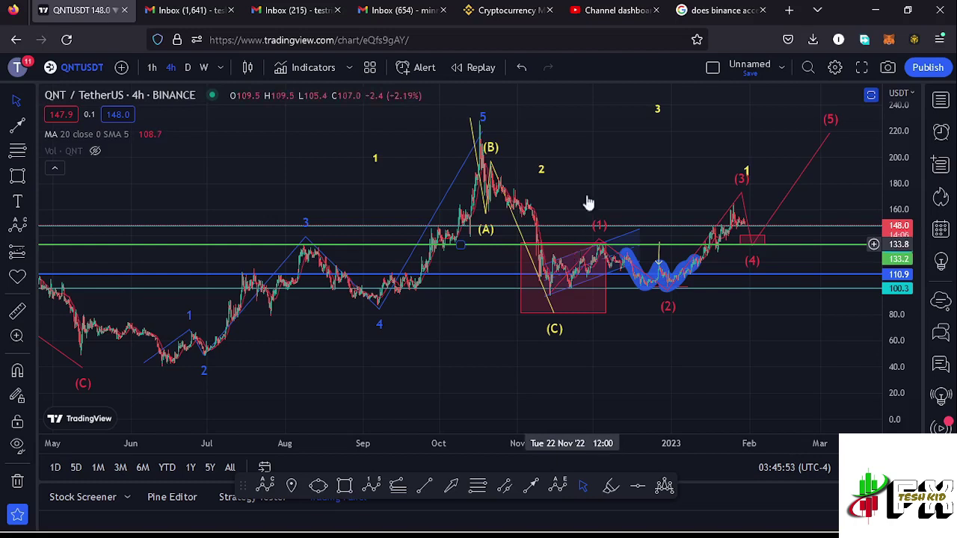
pyautogui.moveTo(575, 177); pyautogui.dragTo(588, 186)
pyautogui.click(485, 133)
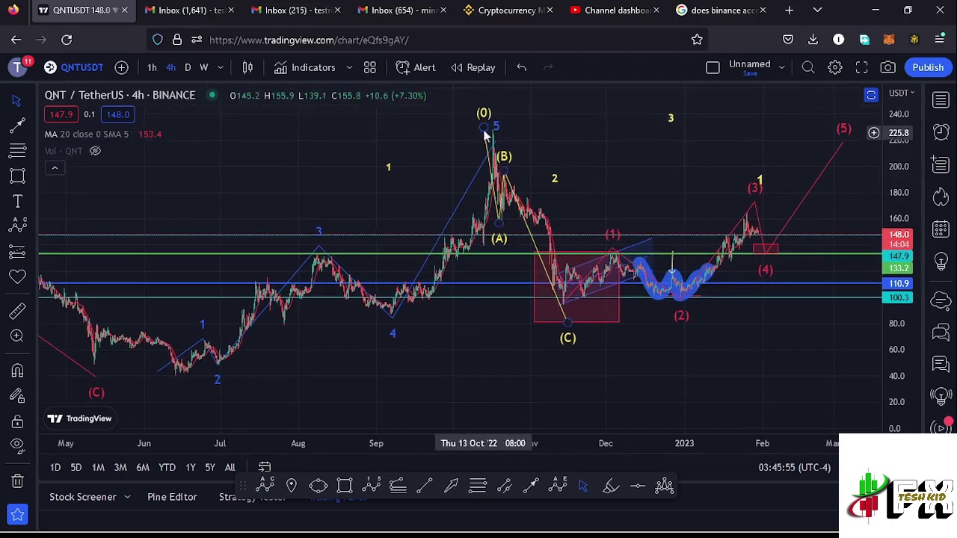
pyautogui.click(565, 323)
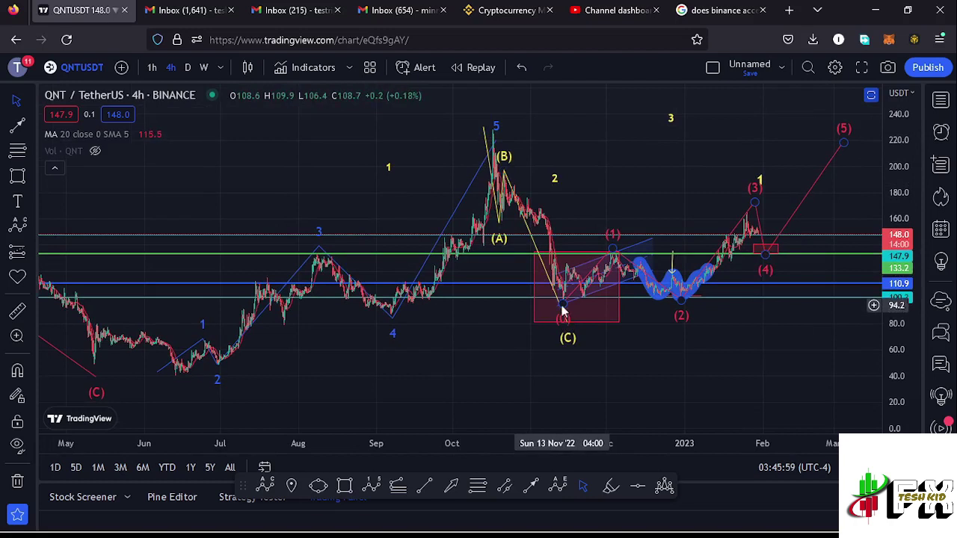
pyautogui.click(554, 179)
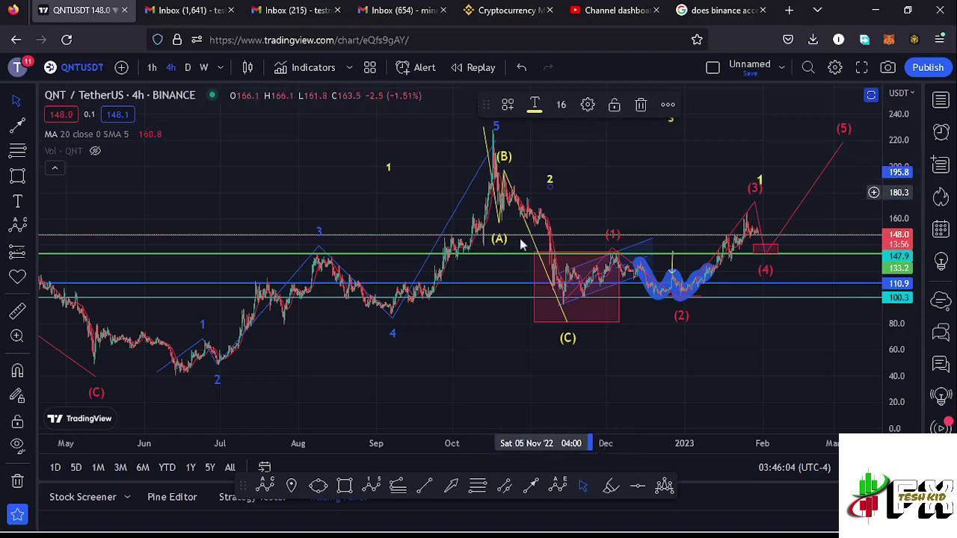
pyautogui.scroll(-2, 565, 249)
pyautogui.moveTo(911, 183); pyautogui.dragTo(911, 212)
pyautogui.moveTo(716, 160); pyautogui.dragTo(644, 190)
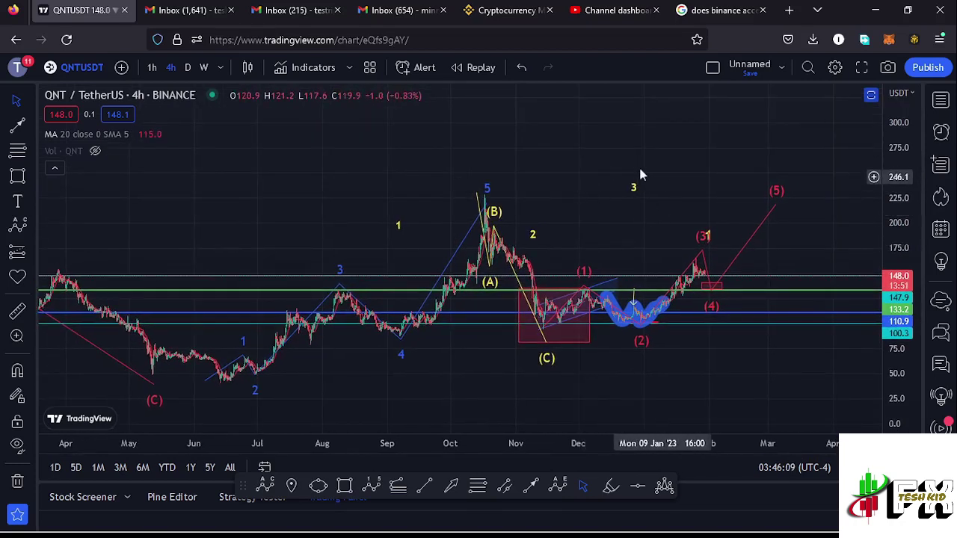
pyautogui.click(544, 320)
pyautogui.click(486, 422)
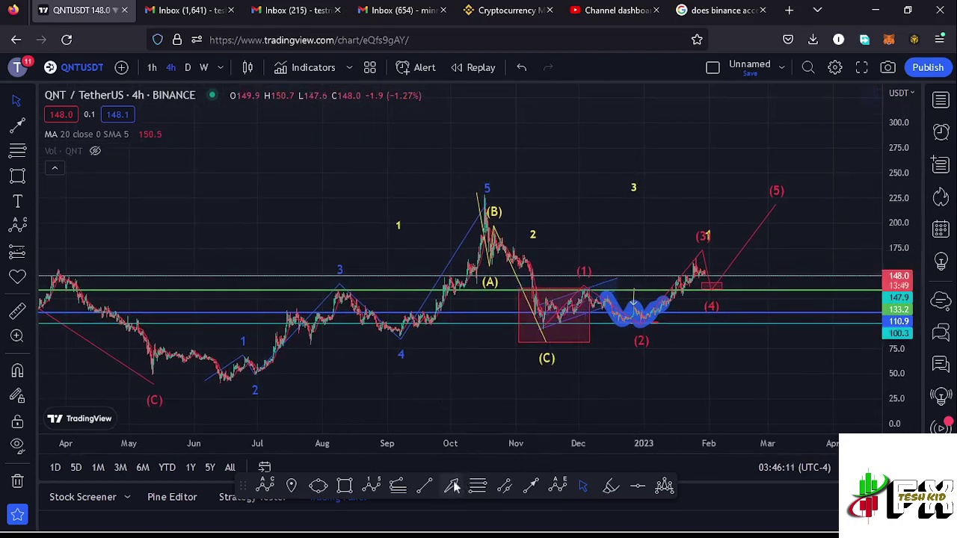
pyautogui.click(397, 486)
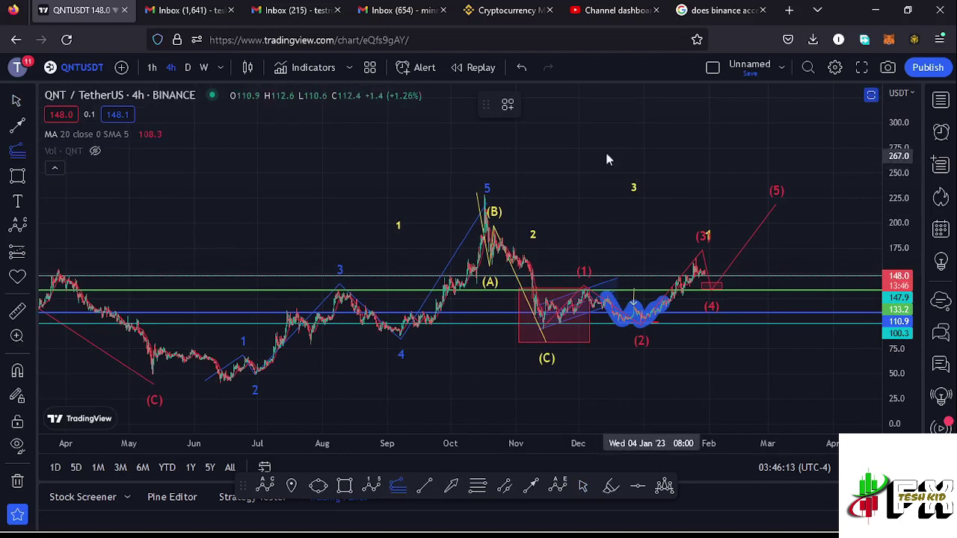
pyautogui.click(219, 381)
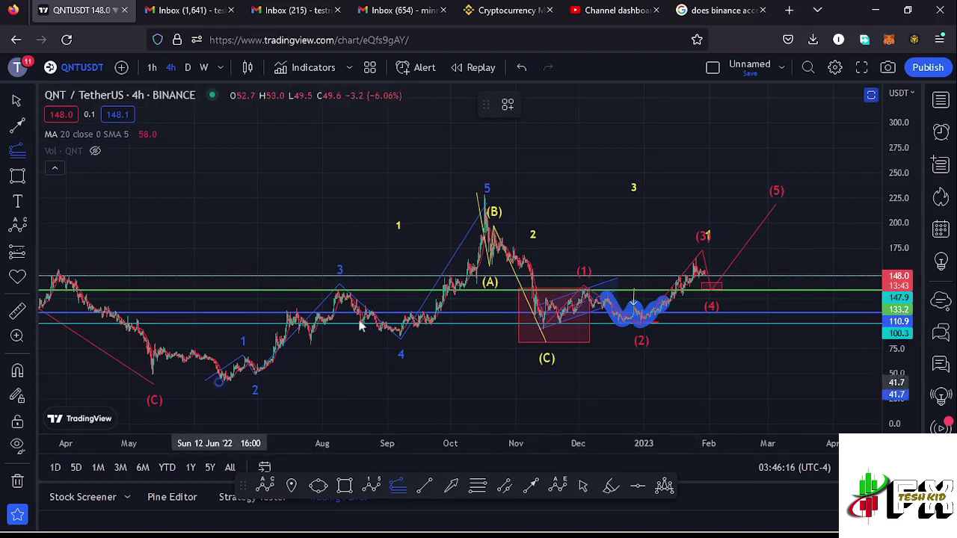
pyautogui.click(483, 194)
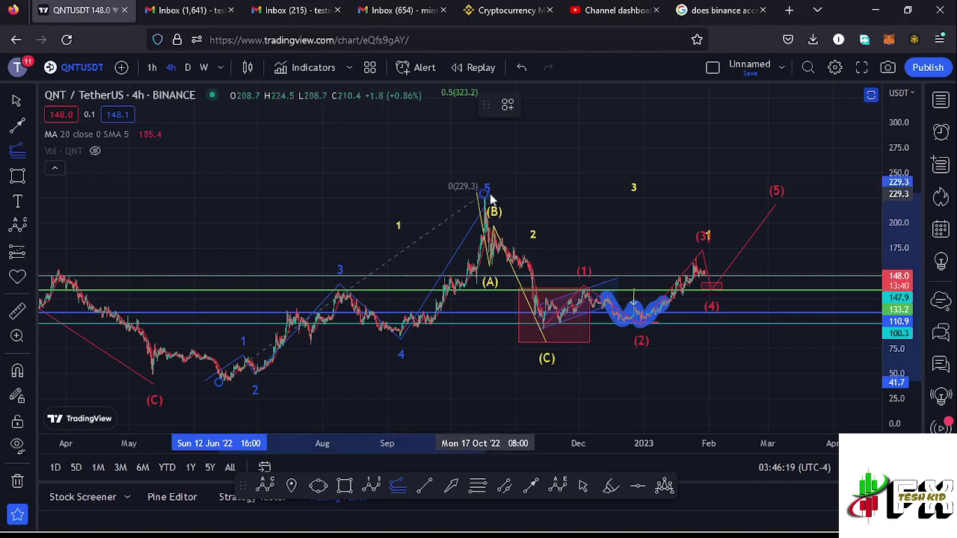
pyautogui.click(826, 335)
pyautogui.moveTo(841, 220); pyautogui.dragTo(807, 259)
pyautogui.moveTo(889, 199); pyautogui.dragTo(826, 216)
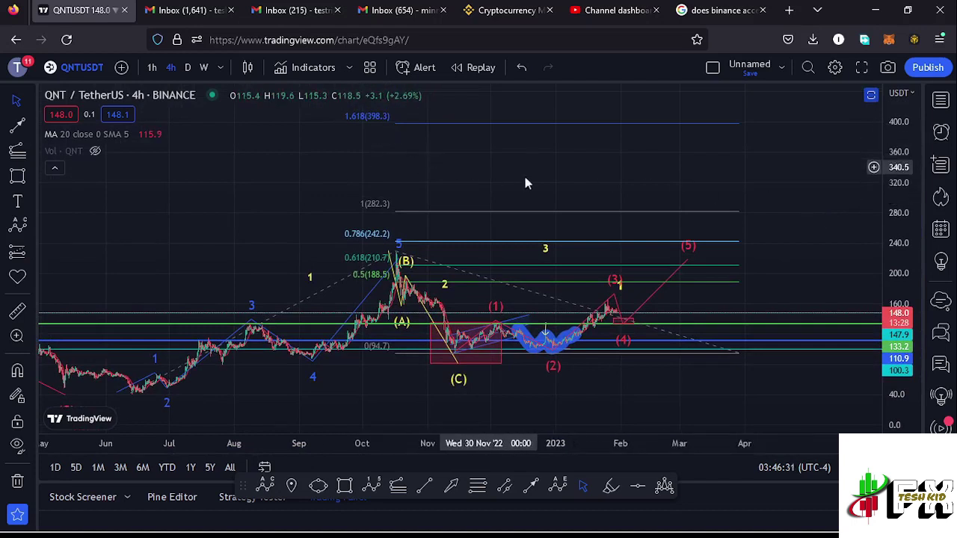
pyautogui.moveTo(700, 189); pyautogui.dragTo(677, 178)
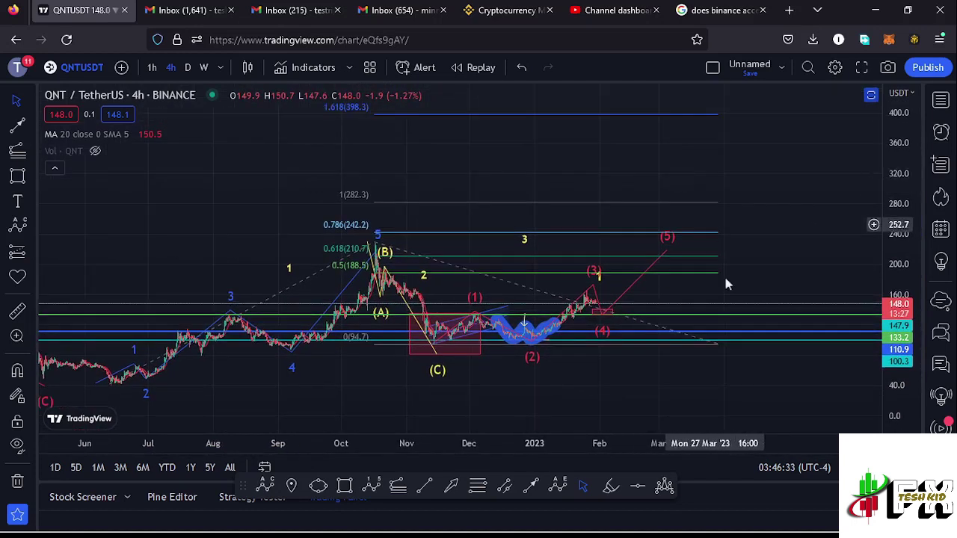
pyautogui.click(716, 346)
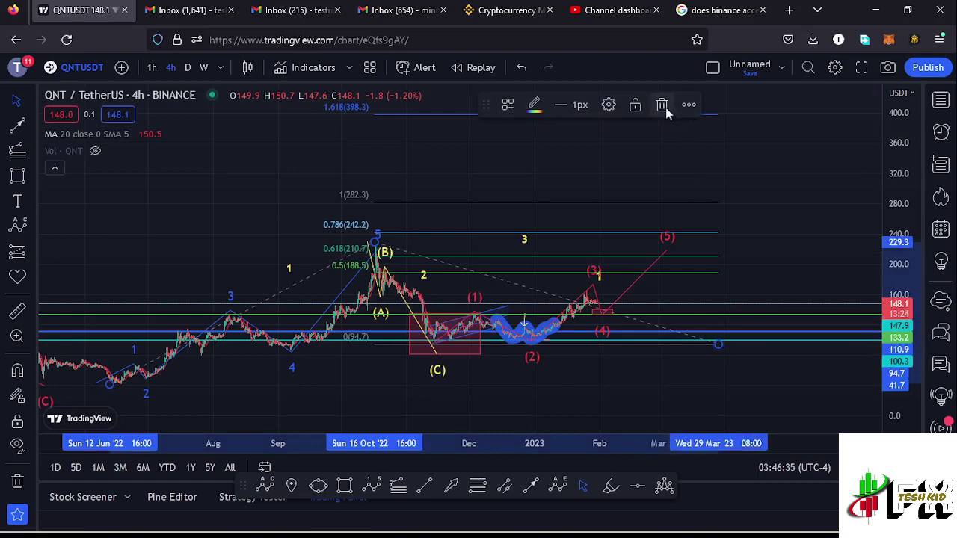
pyautogui.click(663, 107)
pyautogui.moveTo(578, 240); pyautogui.dragTo(610, 203)
pyautogui.moveTo(909, 297); pyautogui.dragTo(907, 255)
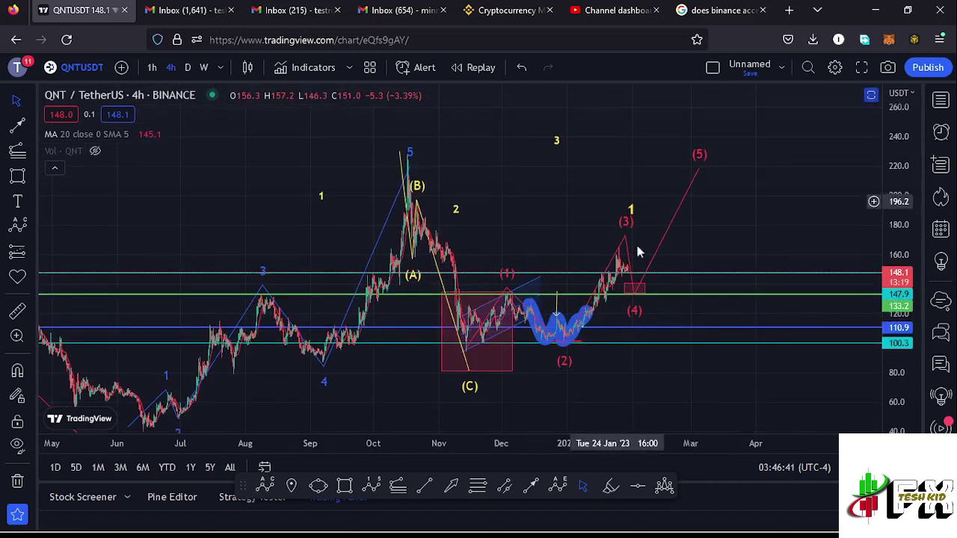
# Step: Zoom into November–February so waves (1)–(4), the (3) peak near 172.9 and the (4) box fill the view
pyautogui.click(557, 143)
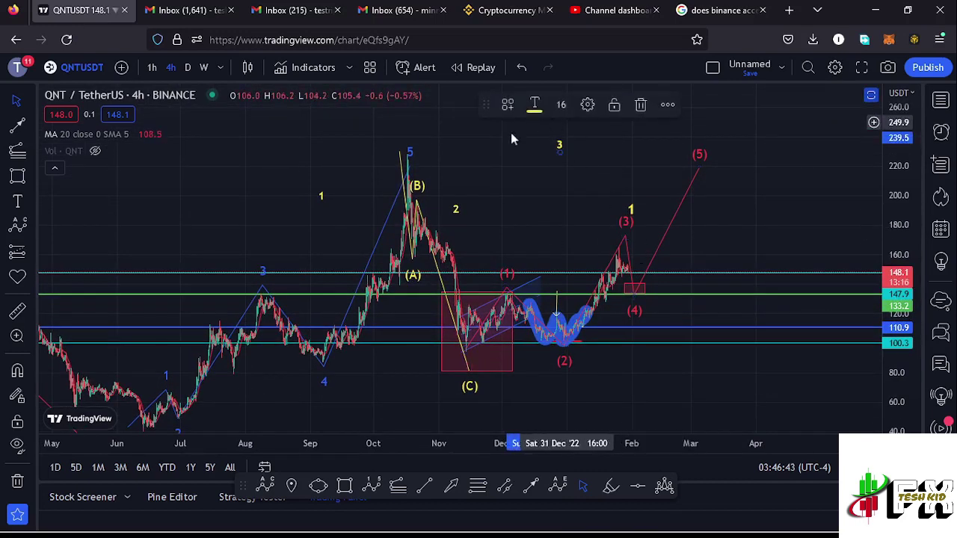
pyautogui.scroll(3, 546, 238)
pyautogui.moveTo(398, 234); pyautogui.dragTo(537, 180)
pyautogui.moveTo(888, 254); pyautogui.dragTo(883, 306)
pyautogui.scroll(4, 578, 337)
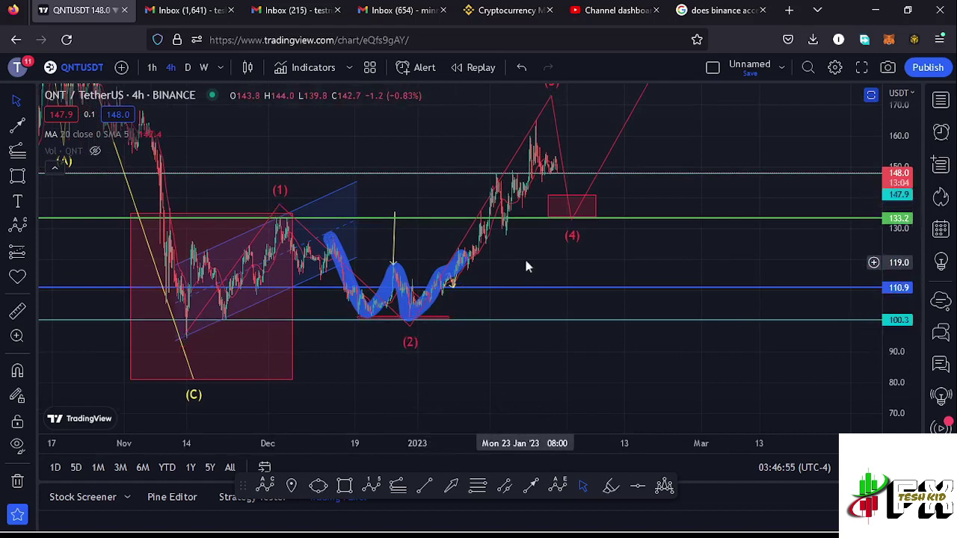
pyautogui.moveTo(534, 277); pyautogui.dragTo(549, 267)
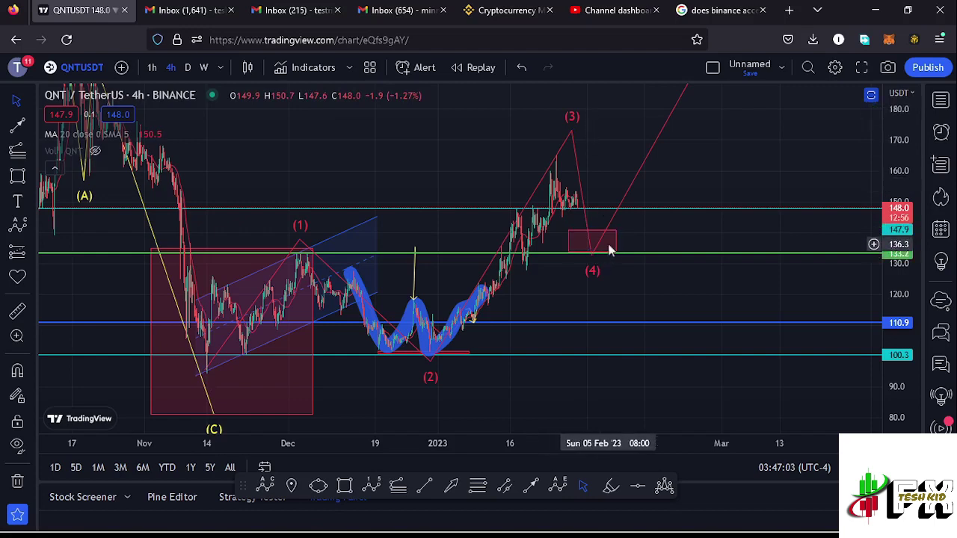
pyautogui.moveTo(748, 128); pyautogui.dragTo(702, 225)
pyautogui.moveTo(912, 138); pyautogui.dragTo(912, 175)
pyautogui.moveTo(526, 245)
pyautogui.mouseDown()
pyautogui.moveTo(595, 192)
pyautogui.moveTo(582, 186)
pyautogui.mouseUp()
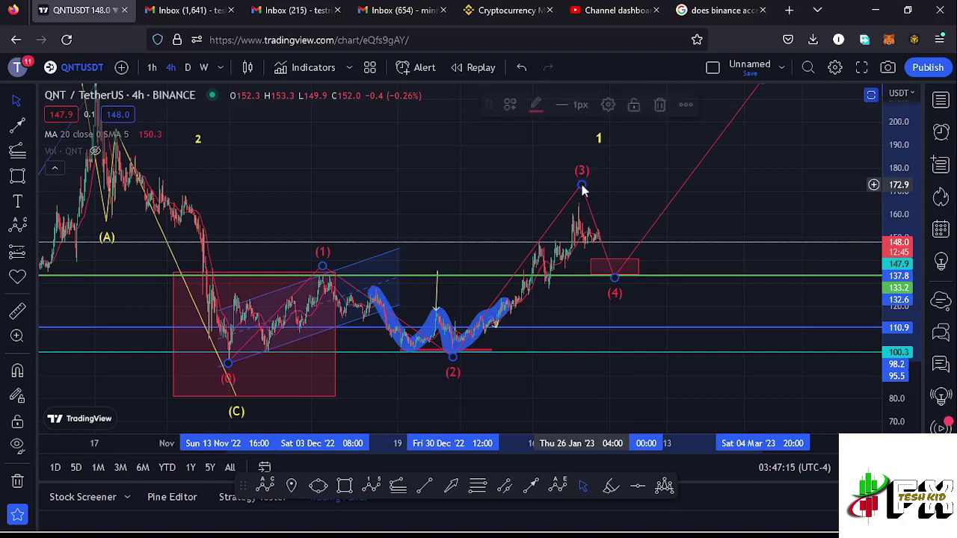
# Step: Draw a trend-based Fib extension from the (C) low through the (1) peak to a third point near 101
pyautogui.click(357, 383)
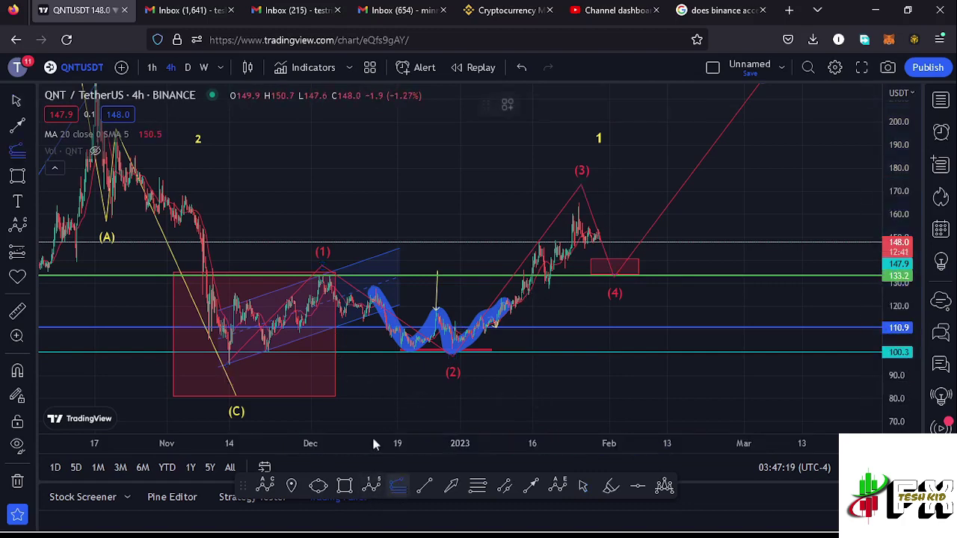
pyautogui.click(228, 365)
pyautogui.click(324, 278)
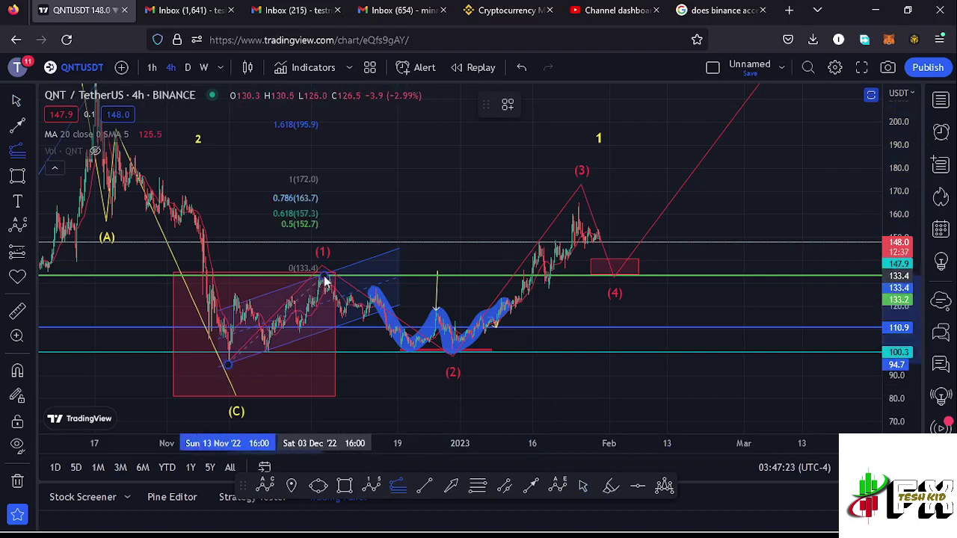
pyautogui.click(754, 271)
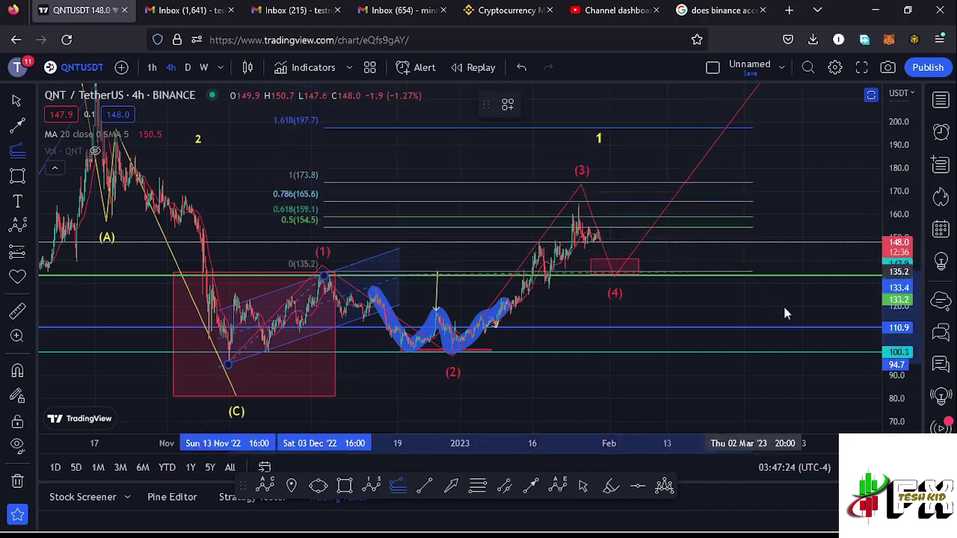
pyautogui.click(801, 348)
pyautogui.moveTo(840, 200); pyautogui.dragTo(832, 211)
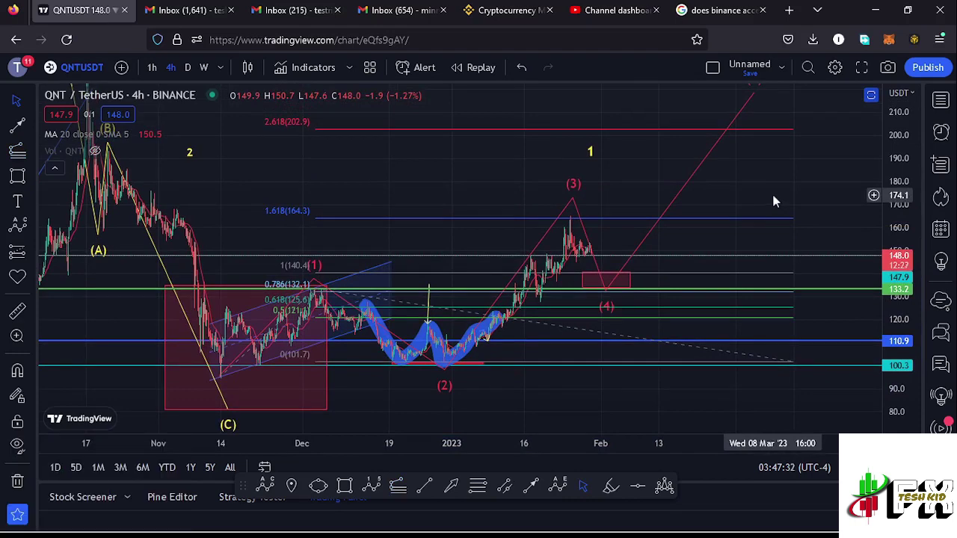
pyautogui.moveTo(886, 215); pyautogui.dragTo(704, 250)
pyautogui.scroll(5, 704, 250)
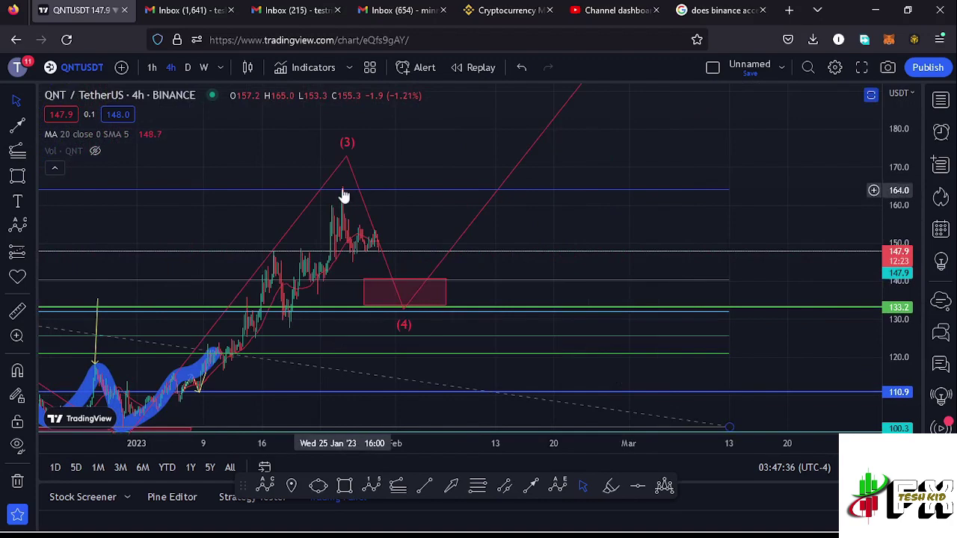
# Step: Delete the Fibonacci extension, keeping the wave count with levels 133.2, 110.9 and 100.3
pyautogui.moveTo(424, 220); pyautogui.dragTo(525, 199)
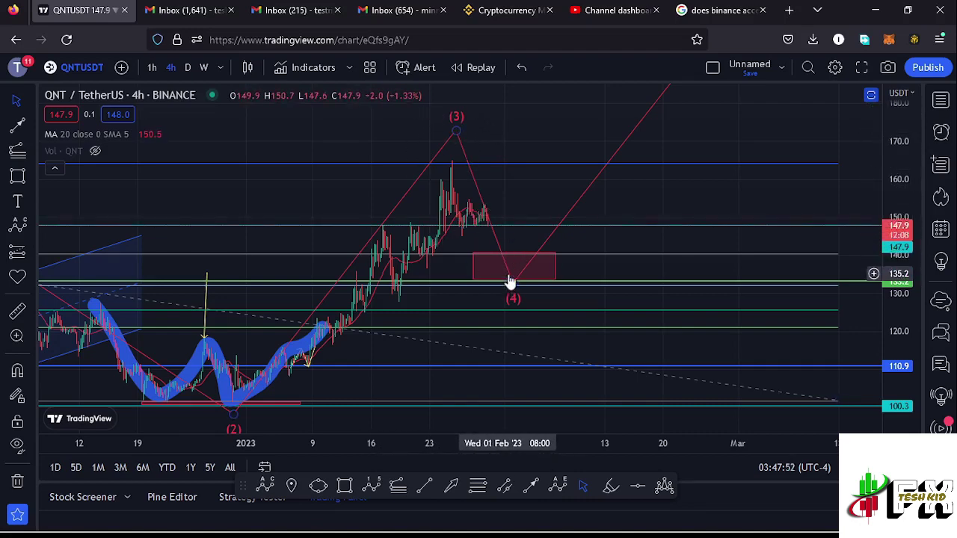
pyautogui.moveTo(903, 183); pyautogui.dragTo(903, 239)
pyautogui.click(836, 371)
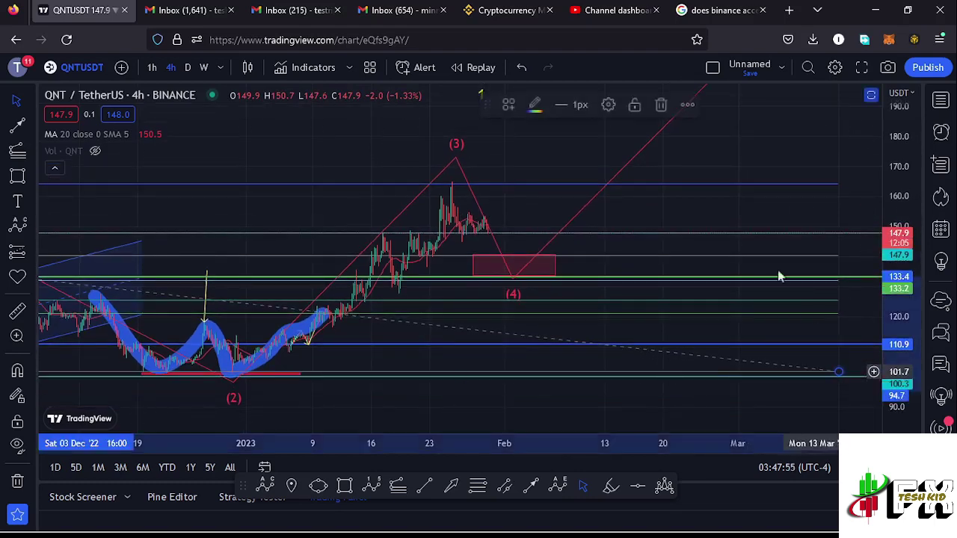
pyautogui.click(661, 105)
pyautogui.click(515, 265)
pyautogui.click(477, 486)
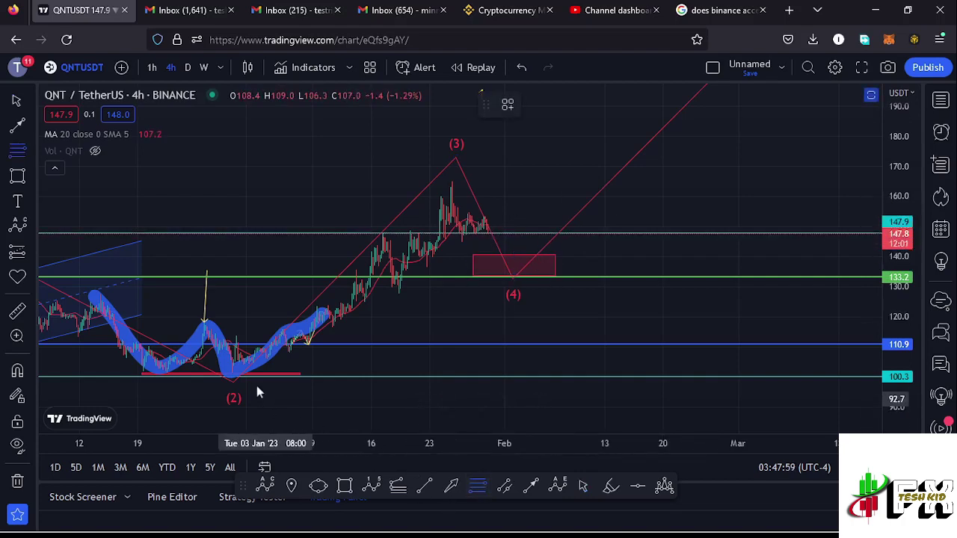
pyautogui.click(232, 371)
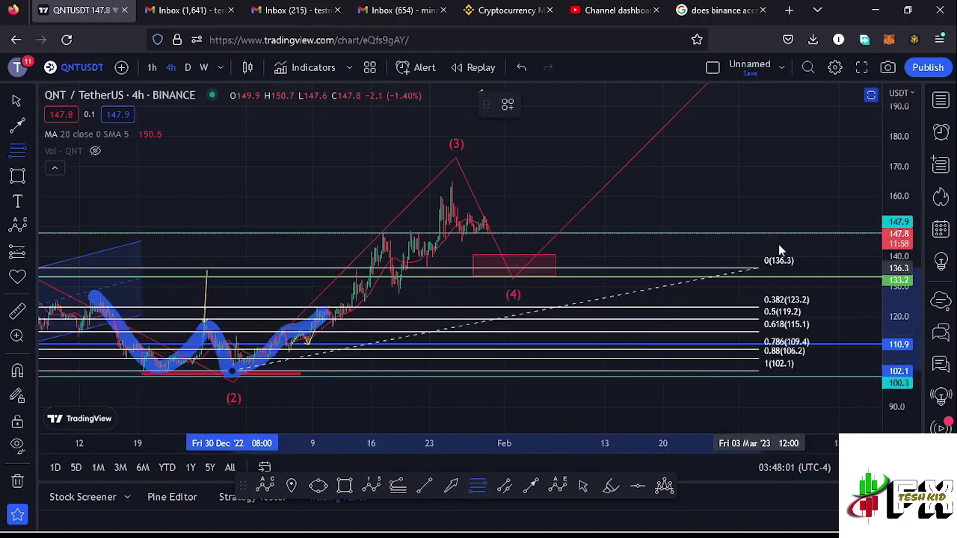
pyautogui.click(742, 184)
pyautogui.moveTo(776, 201); pyautogui.dragTo(756, 188)
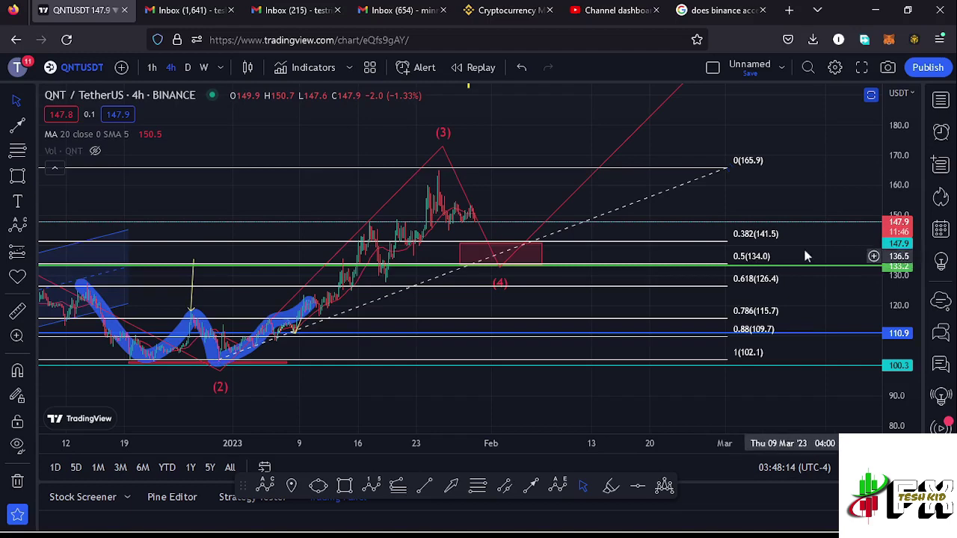
pyautogui.click(729, 172)
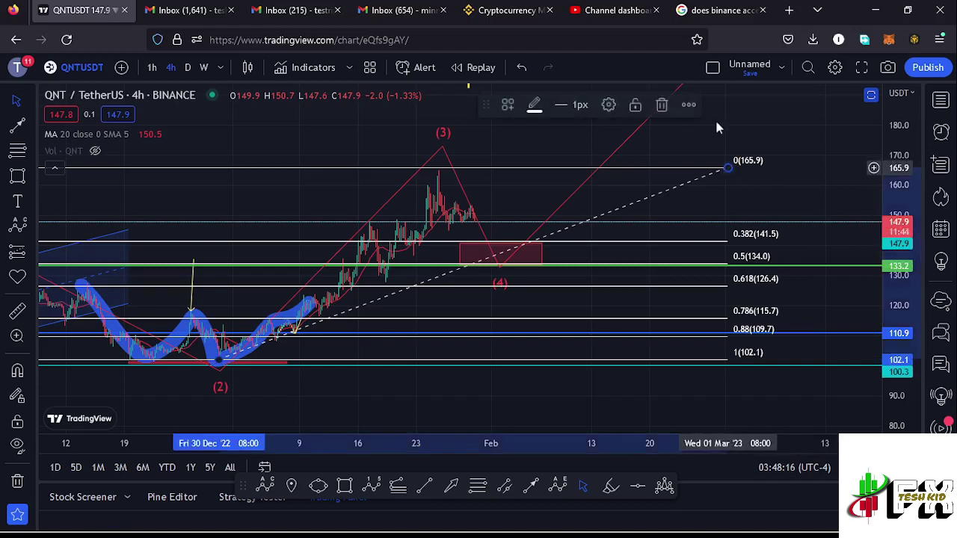
pyautogui.click(664, 108)
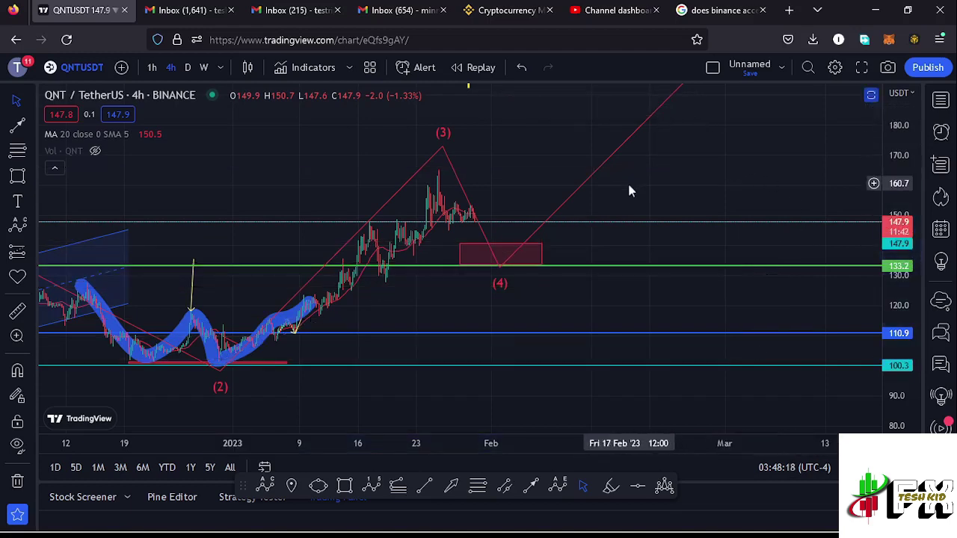
# Step: Pan the chart to centre waves (3) and (4) with the (5) target visible
pyautogui.moveTo(656, 194); pyautogui.dragTo(681, 214)
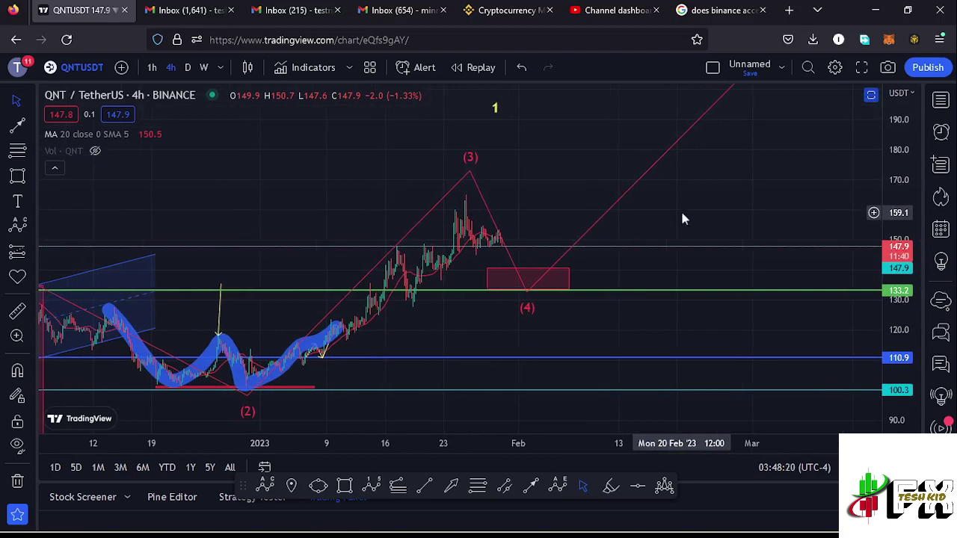
pyautogui.moveTo(553, 207); pyautogui.dragTo(583, 208)
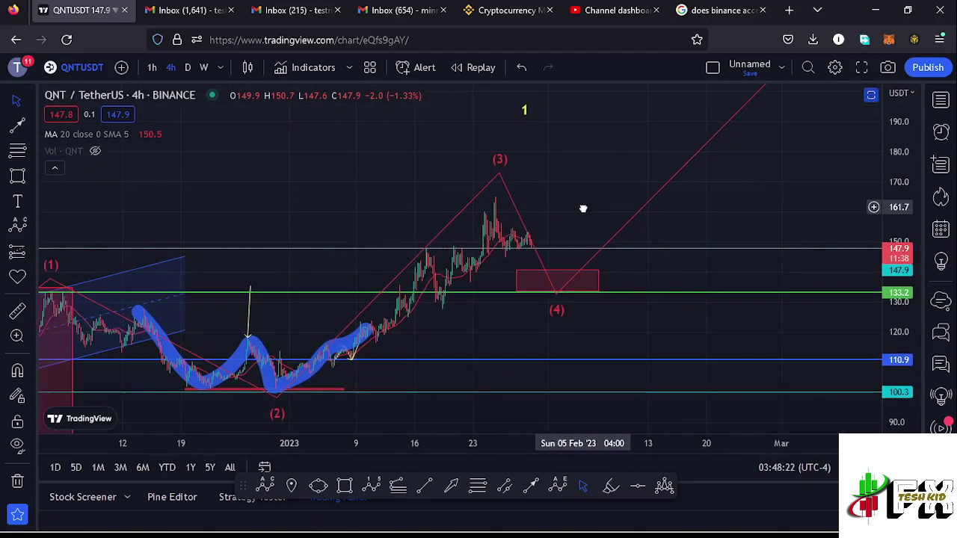
pyautogui.moveTo(623, 166); pyautogui.dragTo(584, 232)
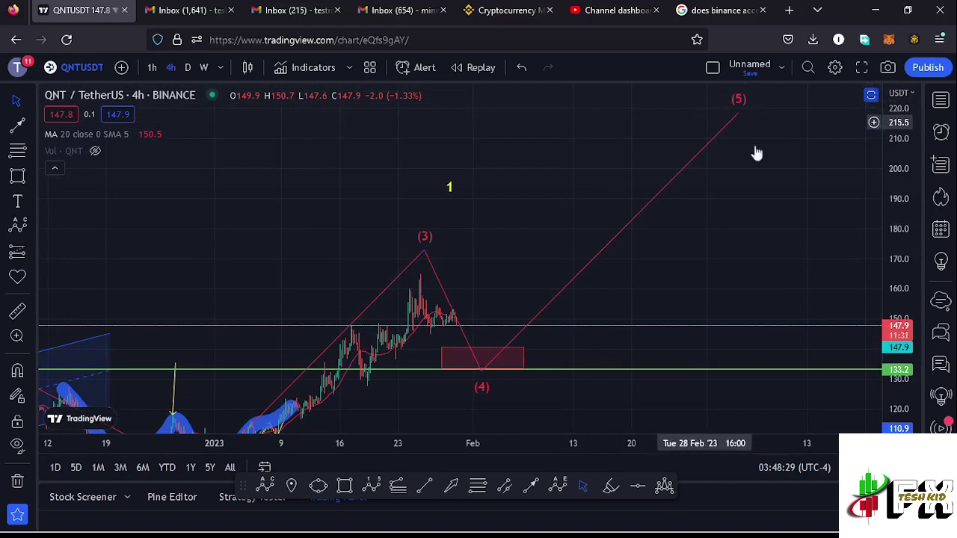
pyautogui.moveTo(567, 235)
pyautogui.mouseDown()
pyautogui.moveTo(647, 203)
pyautogui.moveTo(590, 246)
pyautogui.moveTo(472, 222)
pyautogui.moveTo(569, 198)
pyautogui.mouseUp()
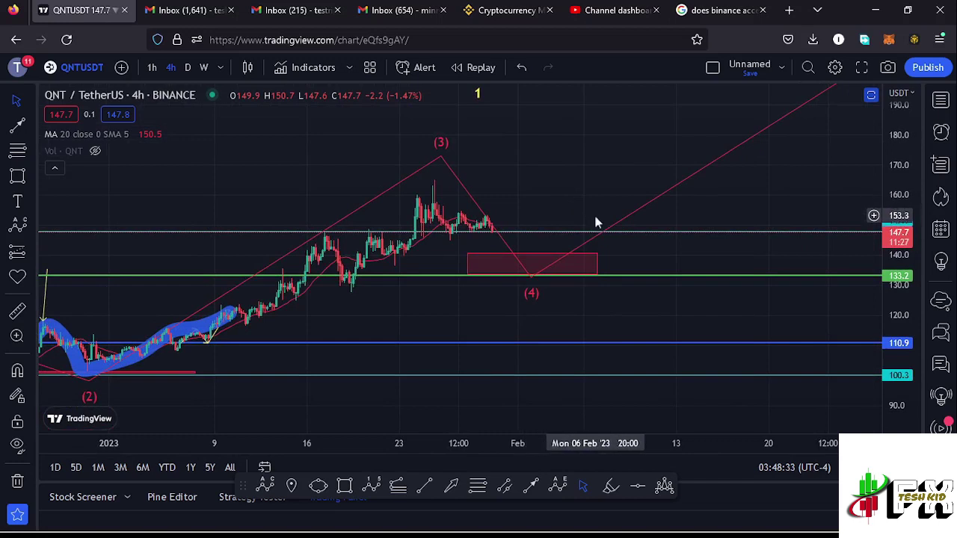
# Step: Draw a yellow ABC correction from the (3) peak down to C at the wave (4) box bottom
pyautogui.click(266, 487)
pyautogui.click(432, 184)
pyautogui.click(467, 265)
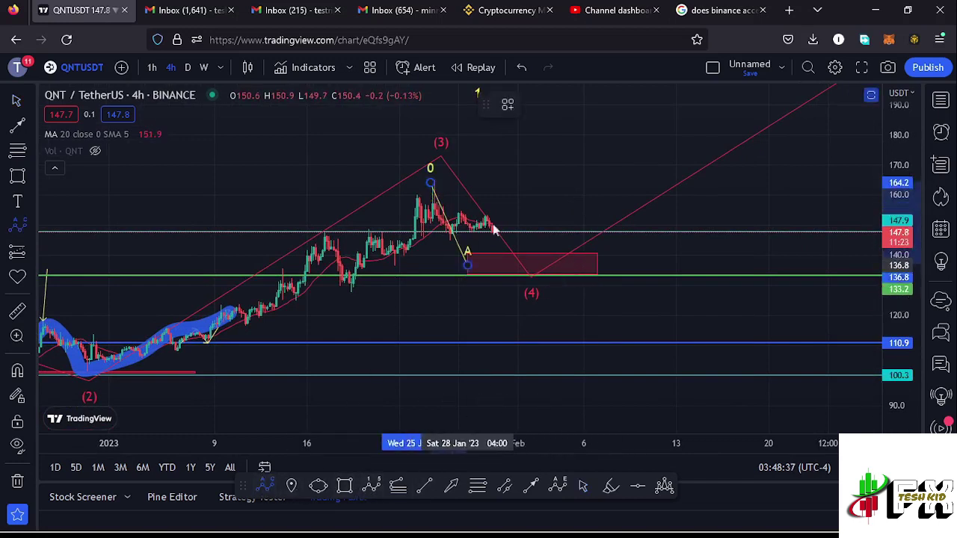
pyautogui.click(505, 207)
pyautogui.click(562, 271)
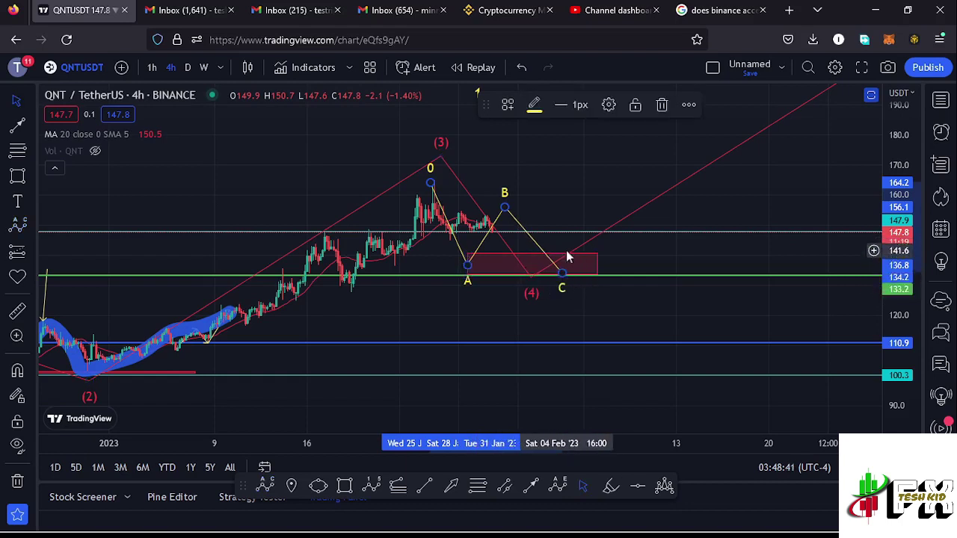
# Step: Stretch the price scale and centre the ABC correction, with C near 134
pyautogui.moveTo(635, 258); pyautogui.dragTo(665, 274)
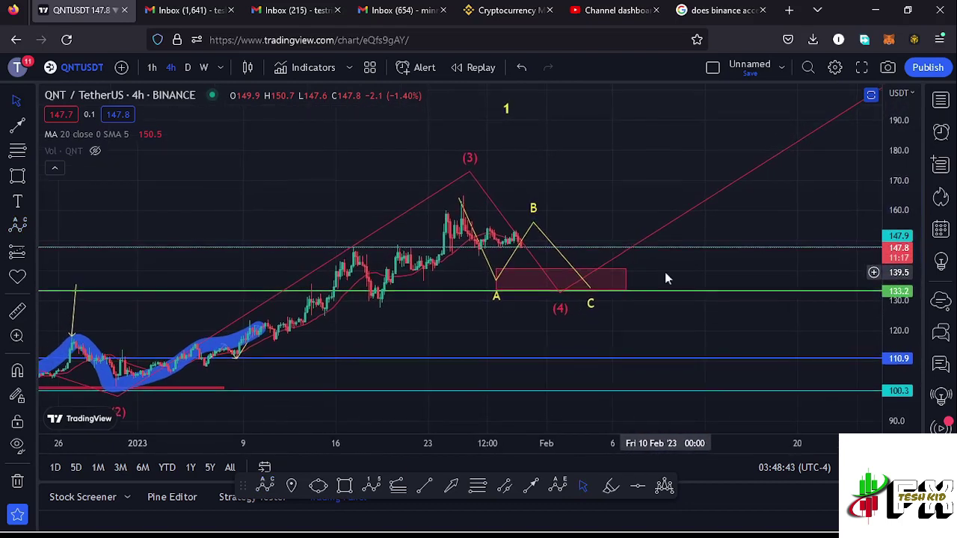
pyautogui.scroll(3, 518, 263)
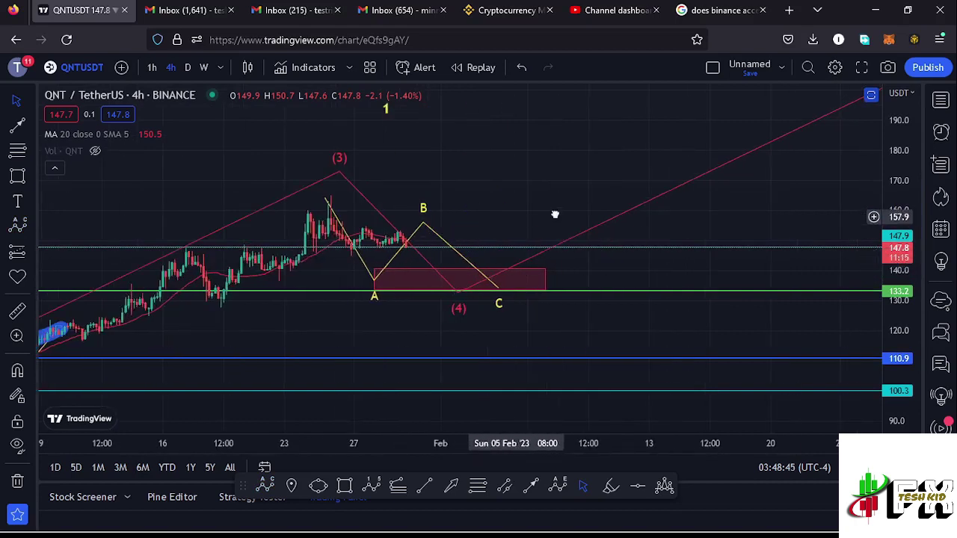
pyautogui.moveTo(556, 214); pyautogui.dragTo(635, 210)
pyautogui.moveTo(900, 234); pyautogui.dragTo(897, 214)
pyautogui.moveTo(700, 240); pyautogui.dragTo(726, 297)
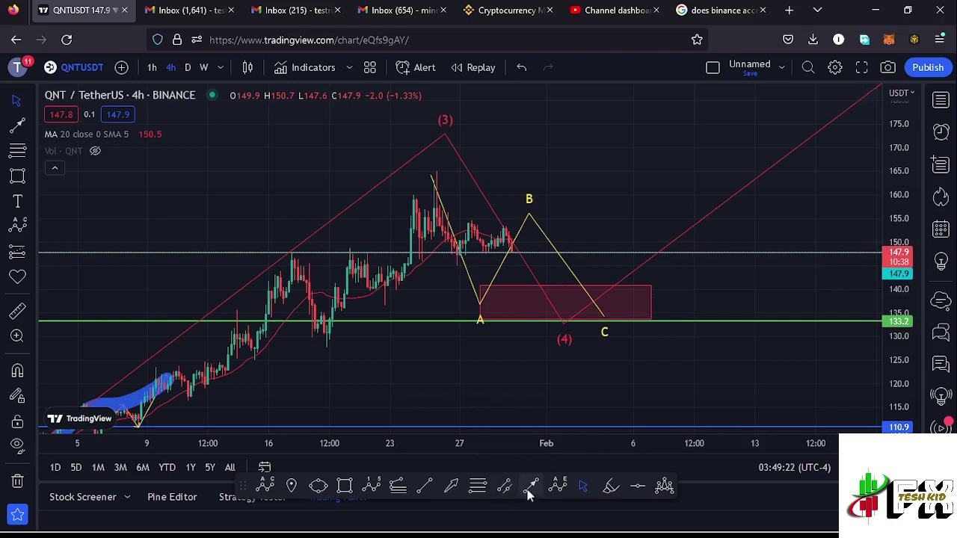
# Step: Draw arrow legs dipping from the latest candle, bouncing, then dropping into the wave (4) box
pyautogui.click(529, 487)
pyautogui.click(510, 250)
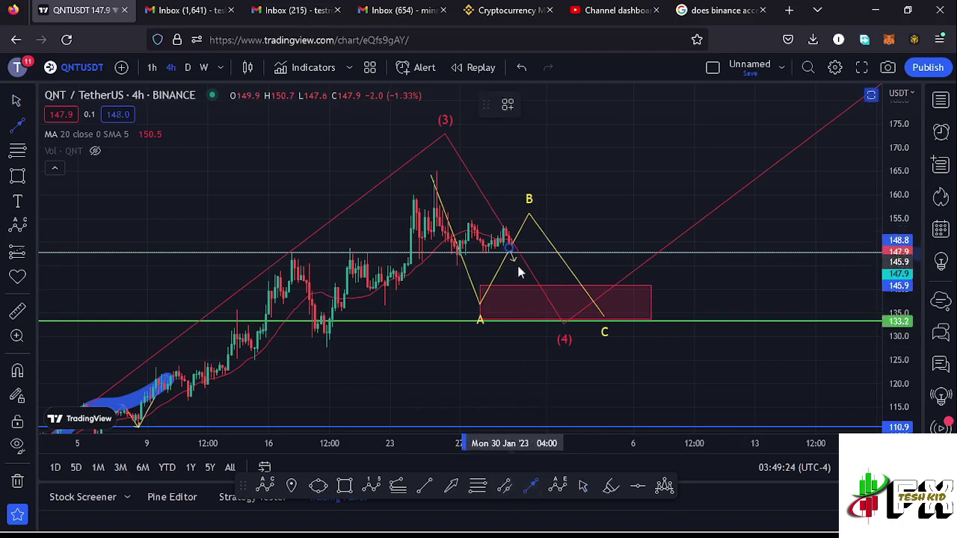
pyautogui.click(520, 269)
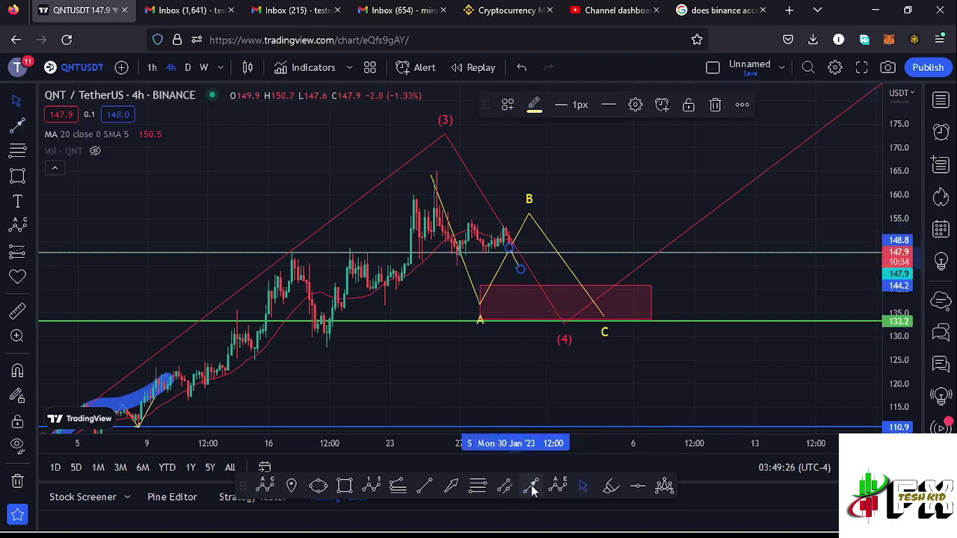
pyautogui.hotkey('alt', 't')
pyautogui.click(521, 269)
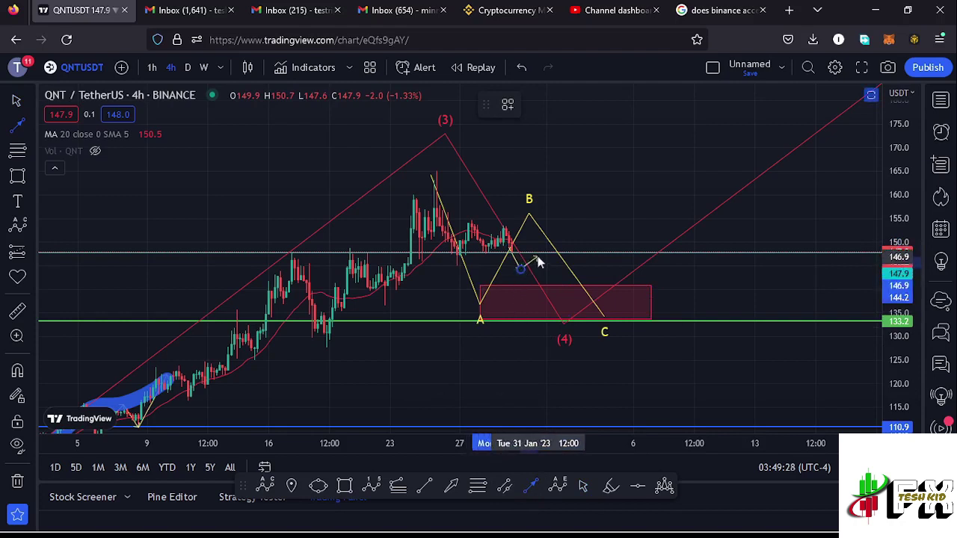
pyautogui.click(539, 254)
pyautogui.click(530, 486)
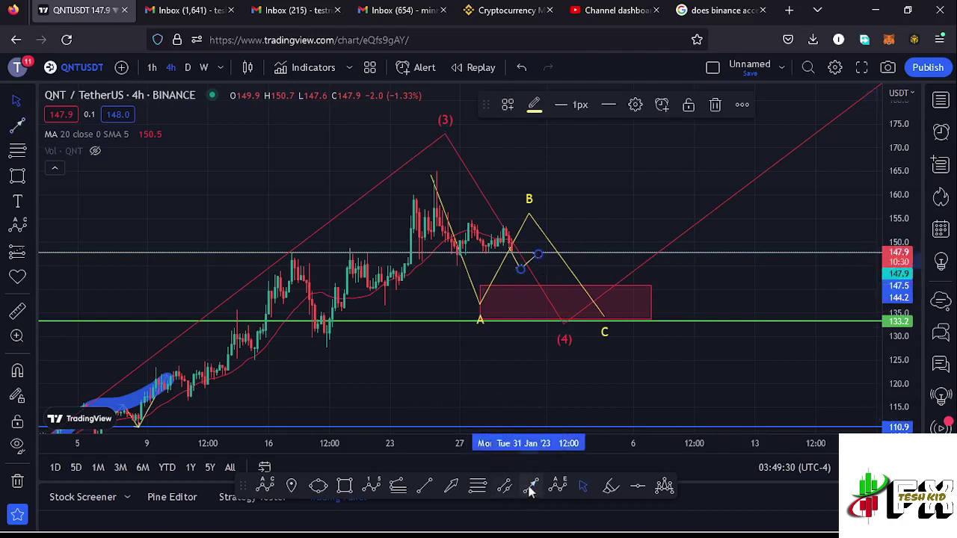
pyautogui.click(582, 321)
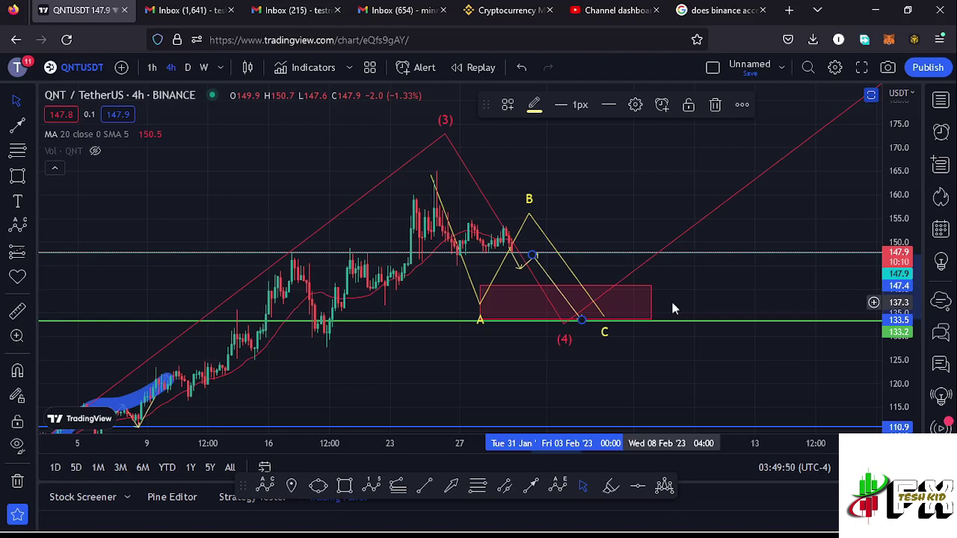
# Step: Draw an arrow rising from point B and extend it up to about 169
pyautogui.click(533, 488)
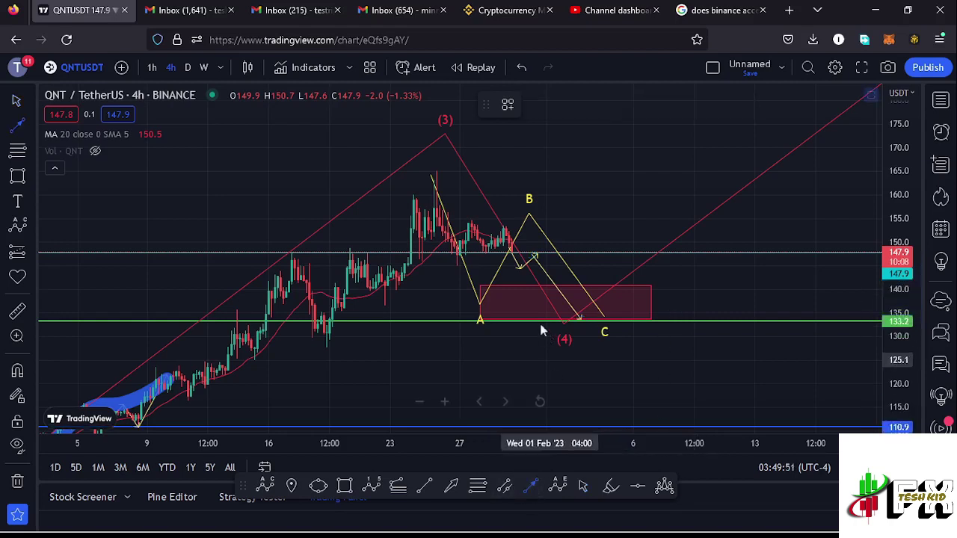
pyautogui.click(532, 221)
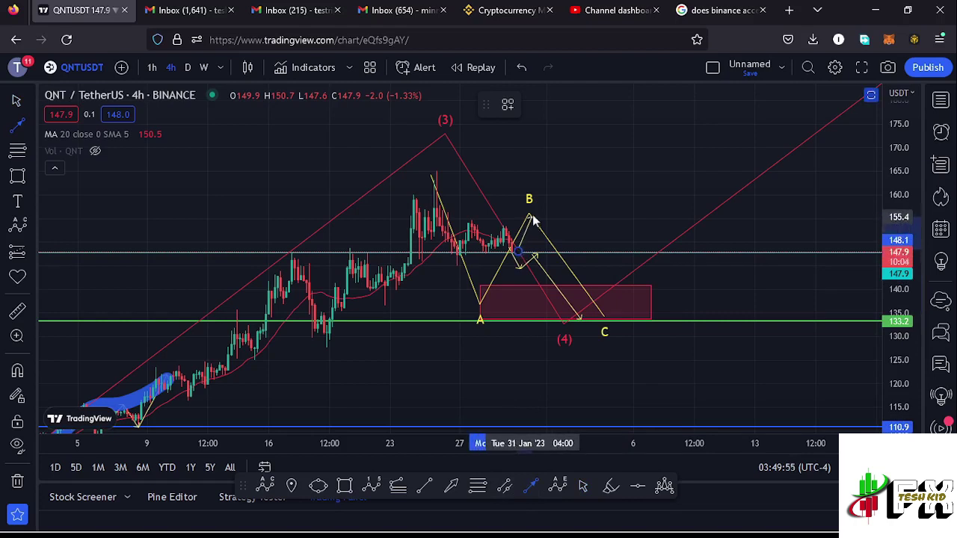
pyautogui.click(546, 174)
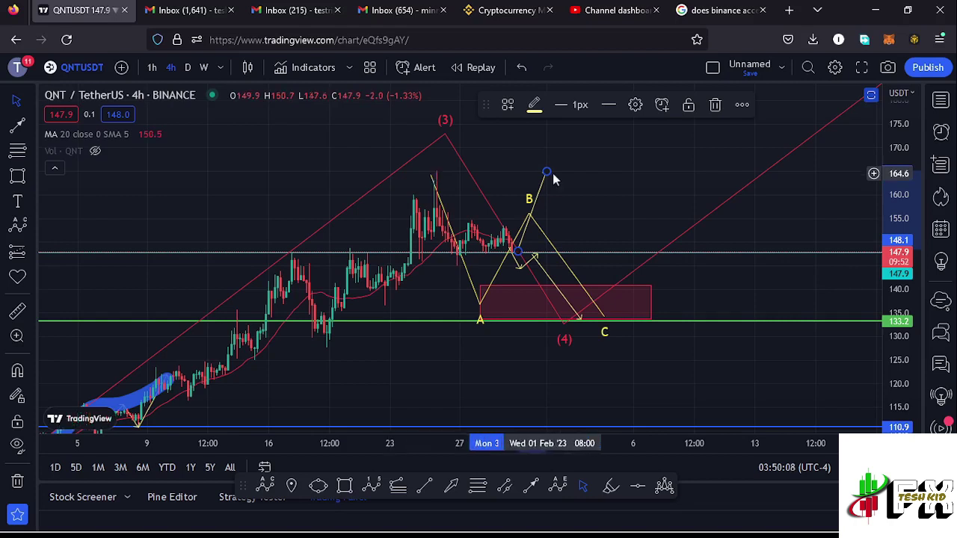
pyautogui.moveTo(546, 172); pyautogui.dragTo(549, 157)
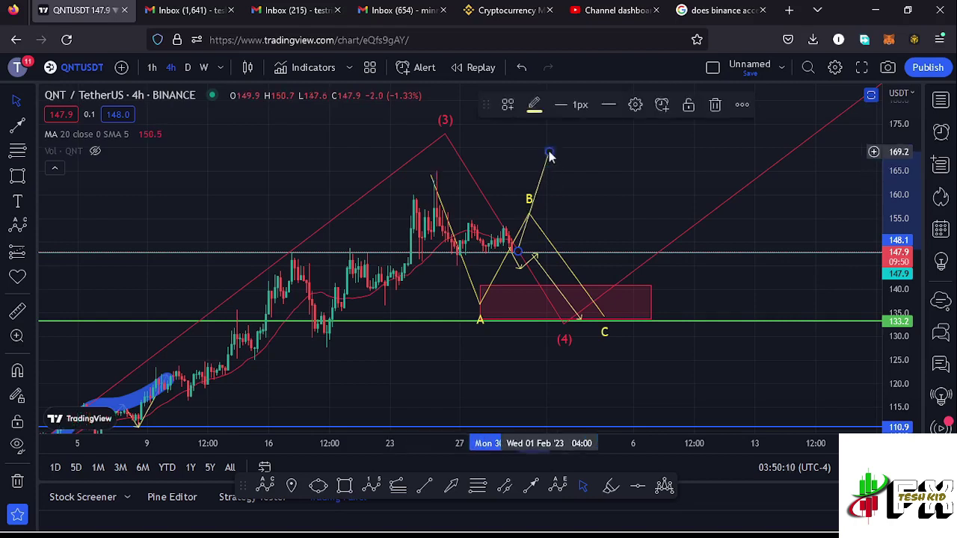
pyautogui.moveTo(446, 133)
pyautogui.mouseDown()
pyautogui.moveTo(491, 156)
pyautogui.moveTo(528, 148)
pyautogui.mouseUp()
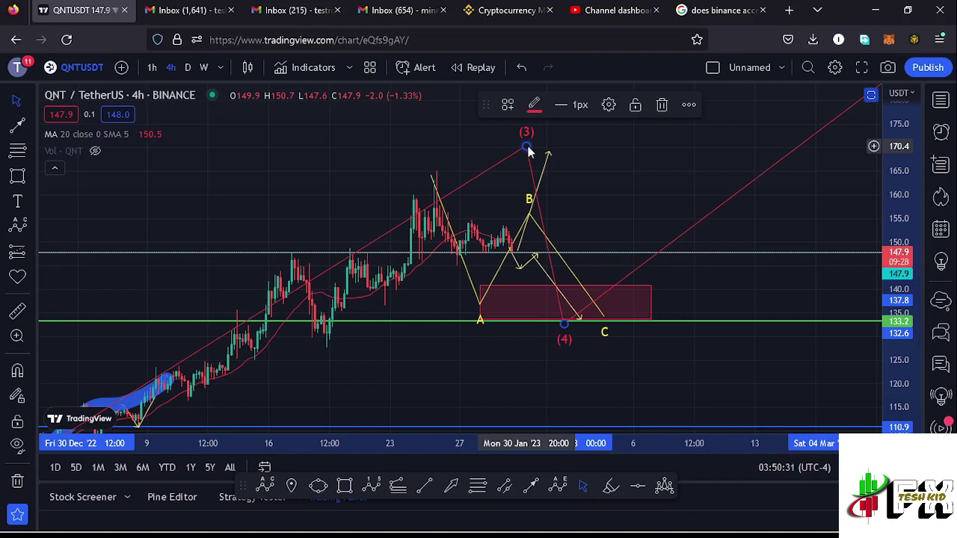
# Step: Drop the pink wave's (3) point onto the top candle's high near 165.3
pyautogui.moveTo(528, 150); pyautogui.dragTo(437, 171)
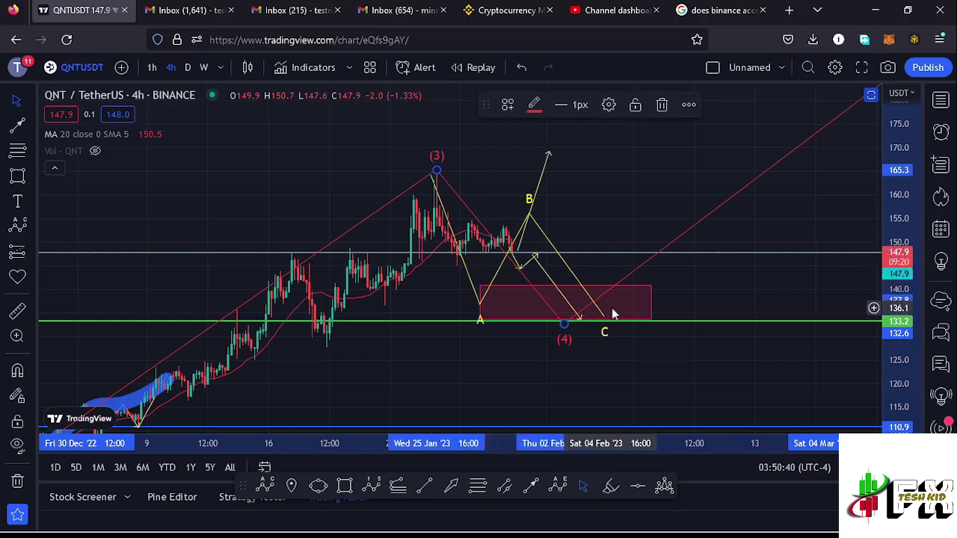
pyautogui.moveTo(649, 320); pyautogui.dragTo(570, 337)
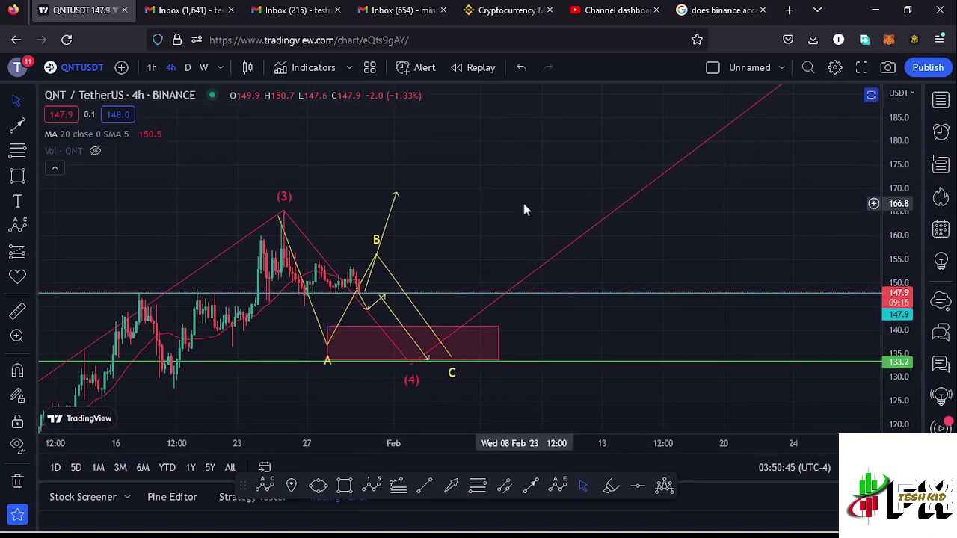
# Step: Restore the RSI and MACD panes, then view the RSI pane full-size and restore it
pyautogui.scroll(-2, 587, 208)
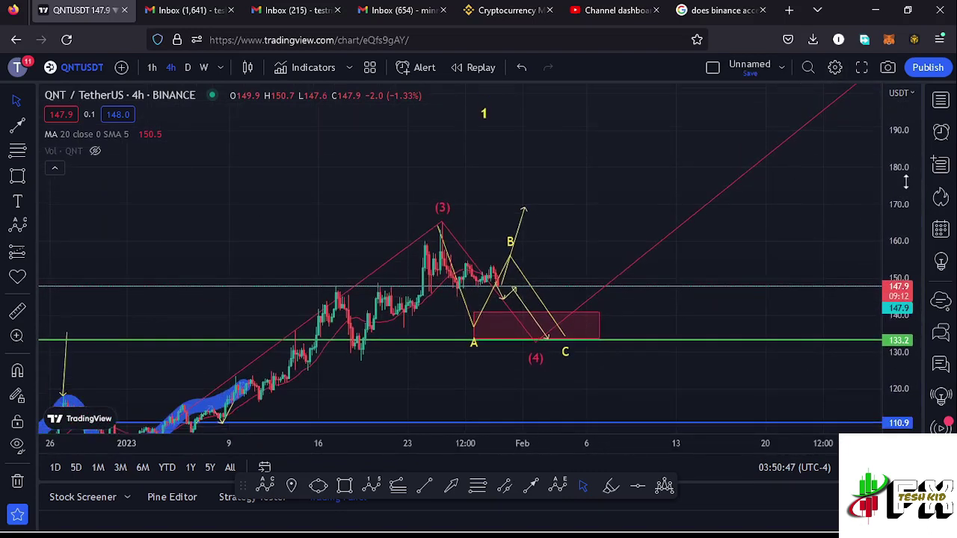
pyautogui.scroll(-4, 628, 200)
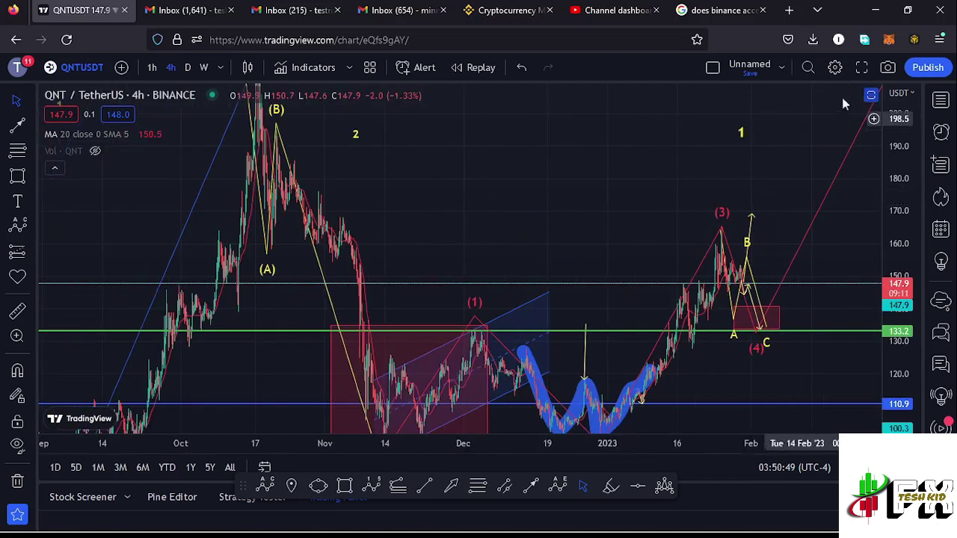
pyautogui.click(871, 97)
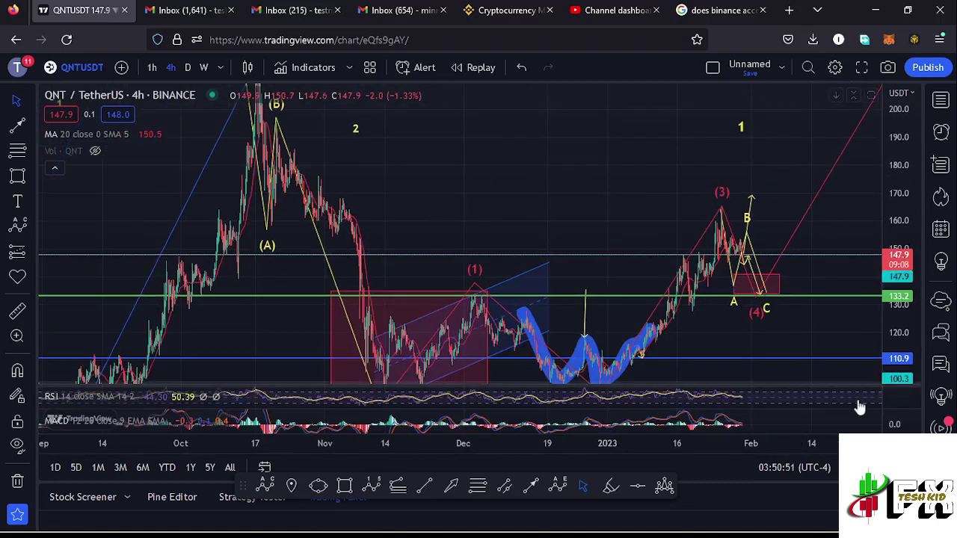
pyautogui.click(870, 397)
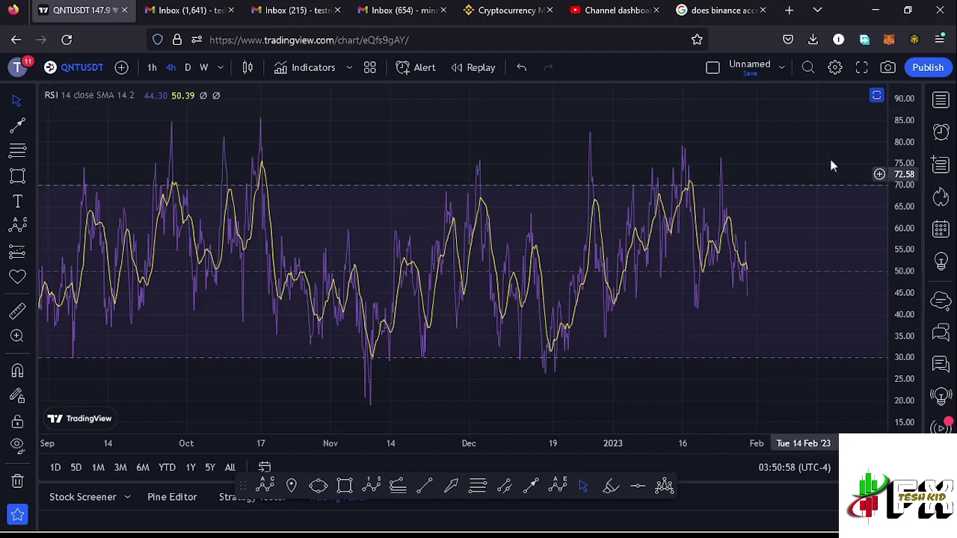
pyautogui.click(876, 97)
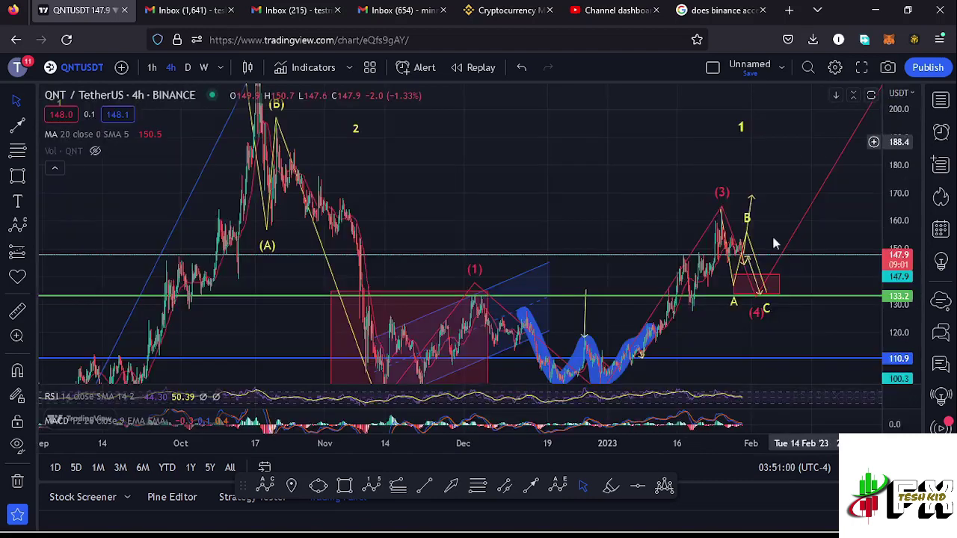
# Step: Maximize the MACD pane, review it around mid-January, then restore it beneath the price chart
pyautogui.click(870, 422)
pyautogui.scroll(10, 758, 374)
pyautogui.moveTo(453, 401); pyautogui.dragTo(688, 367)
pyautogui.scroll(2, 688, 367)
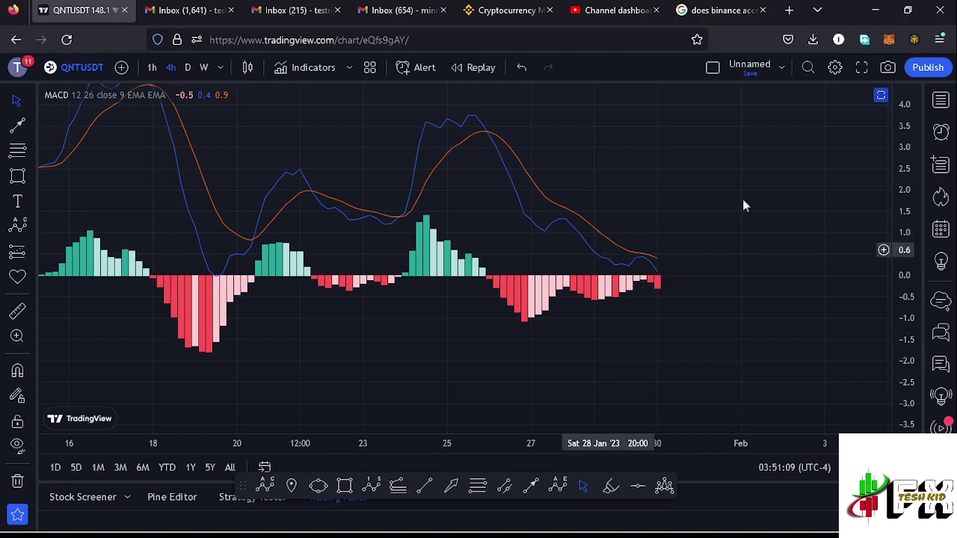
pyautogui.click(880, 97)
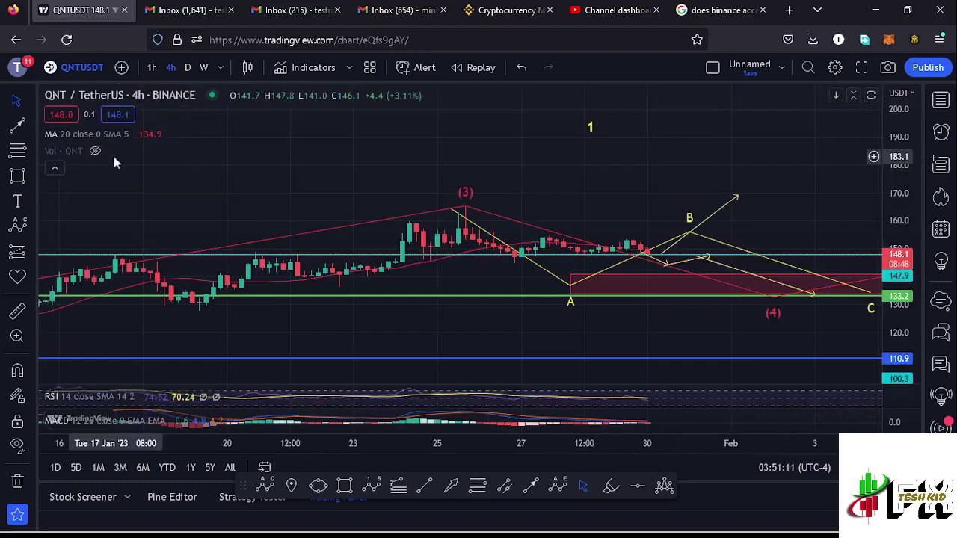
# Step: Unhide the Volume indicator so volume bars show beneath the candles again
pyautogui.click(95, 152)
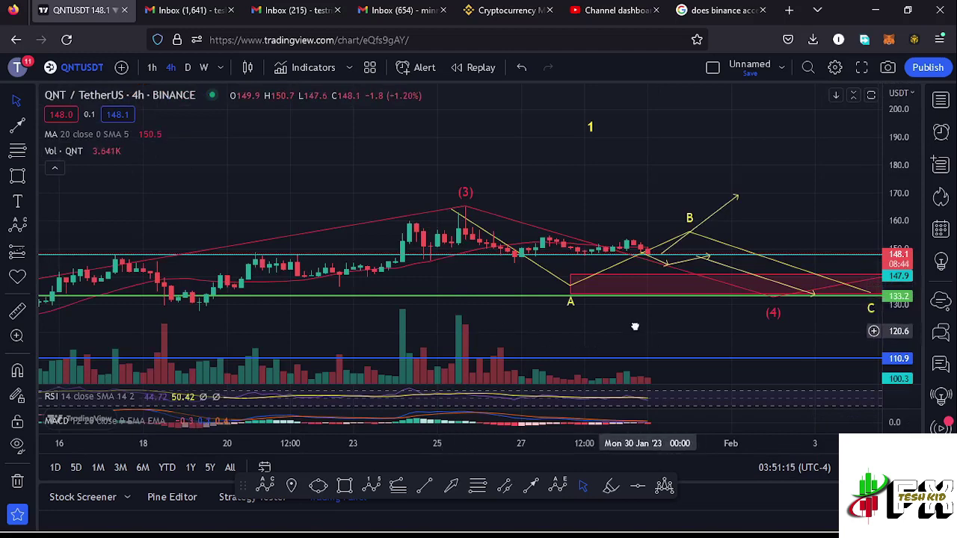
pyautogui.moveTo(642, 329); pyautogui.dragTo(617, 309)
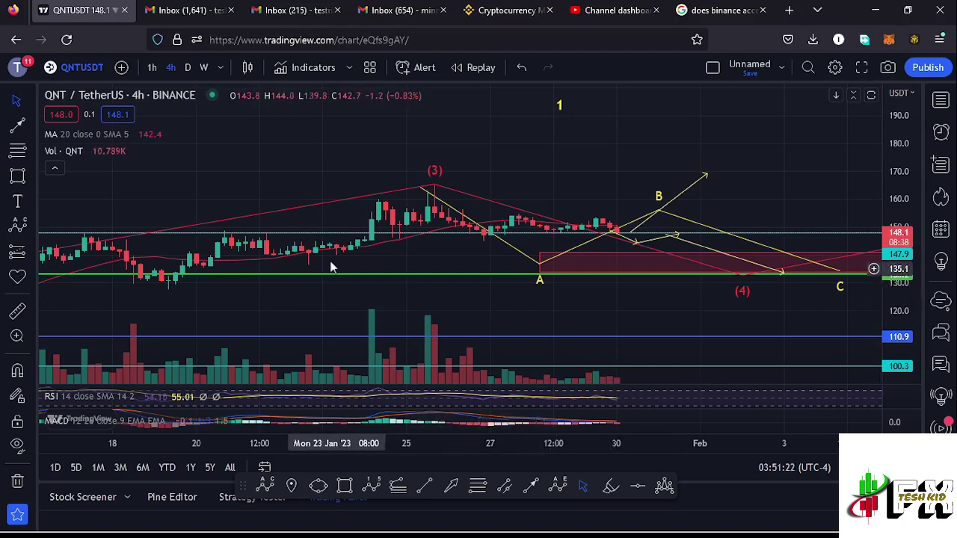
pyautogui.moveTo(78, 148)
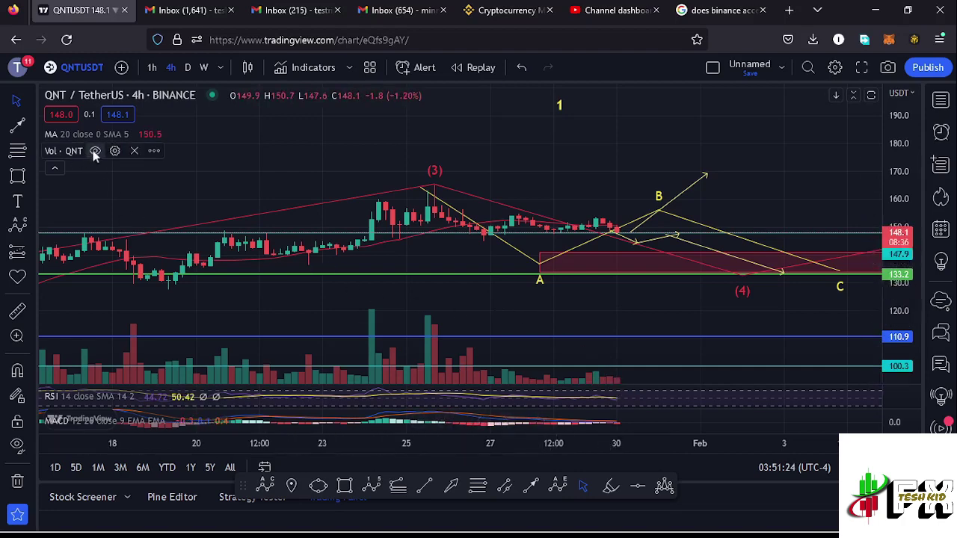